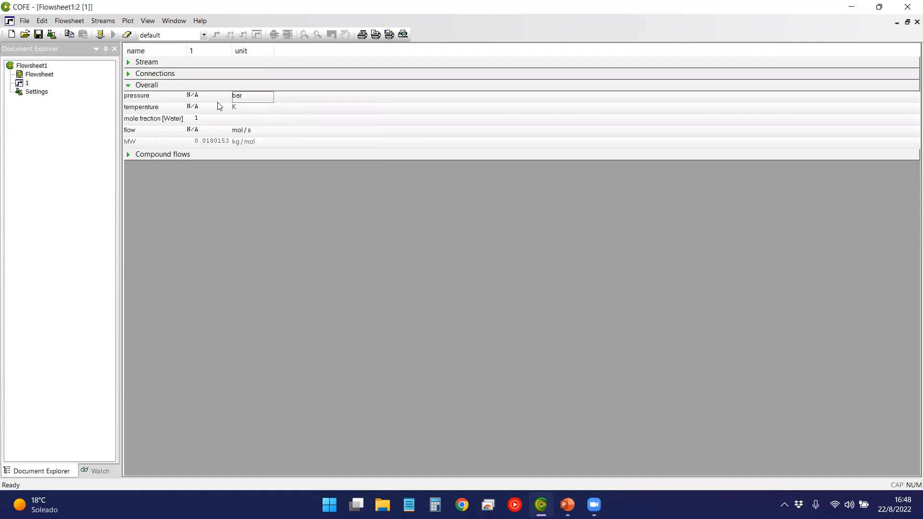
Review the superheated steam expansion problem and valve equations in the PowerPoint slides, and return to COFE.
{"action": "left_click", "coordinate": [567, 504]}
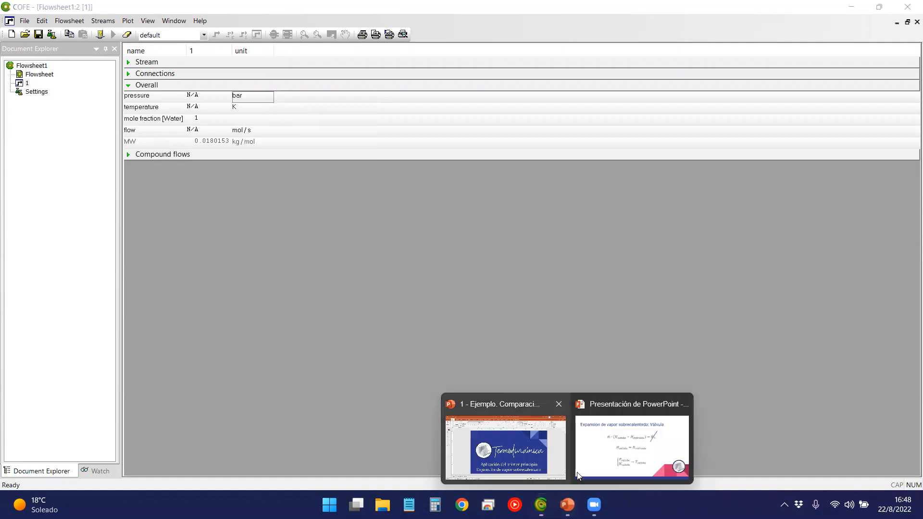
{"action": "left_click", "coordinate": [590, 456]}
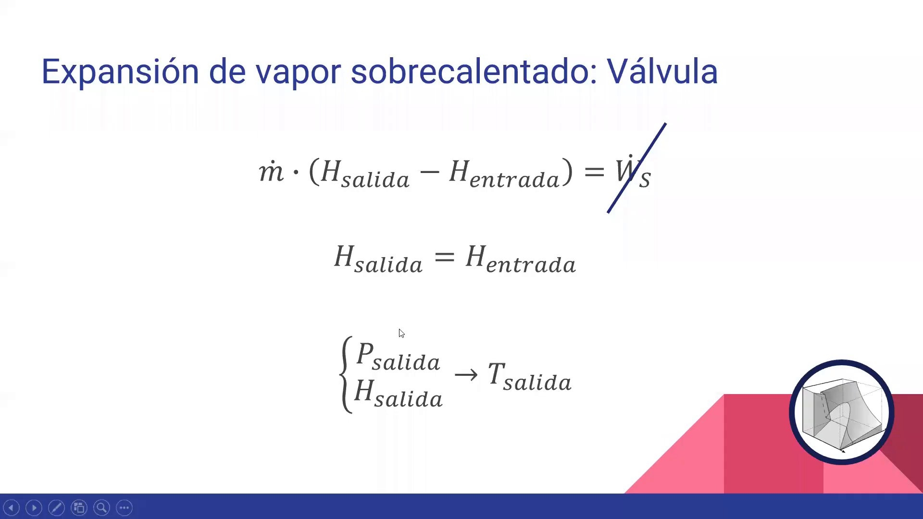
{"action": "scroll", "coordinate": [398, 332], "scroll_direction": "up", "scroll_amount": 3}
{"action": "scroll", "coordinate": [395, 326], "scroll_direction": "up", "scroll_amount": 4}
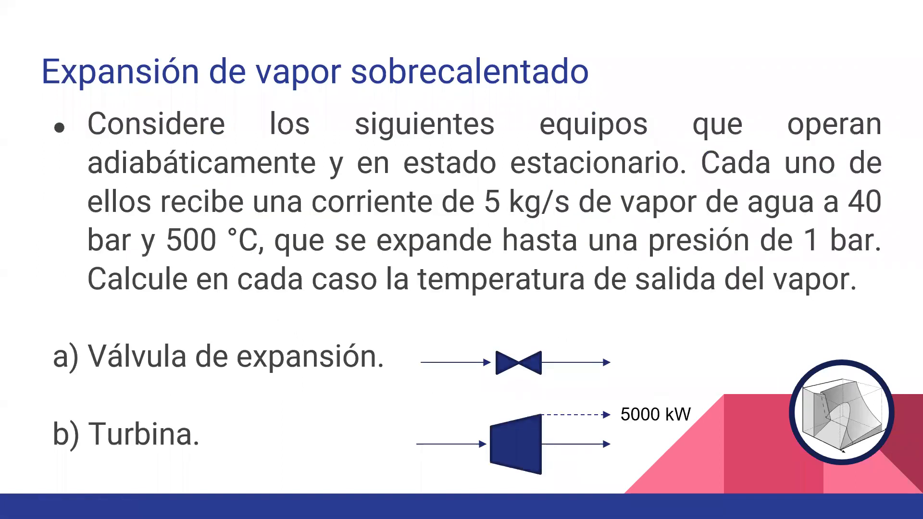
{"action": "scroll", "coordinate": [395, 326], "scroll_direction": "down", "scroll_amount": 5}
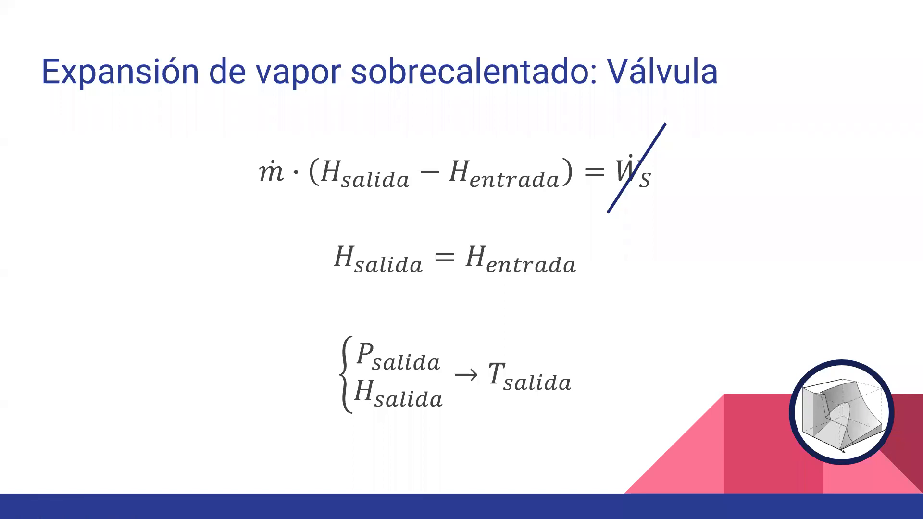
{"action": "key", "text": "alt+Tab"}
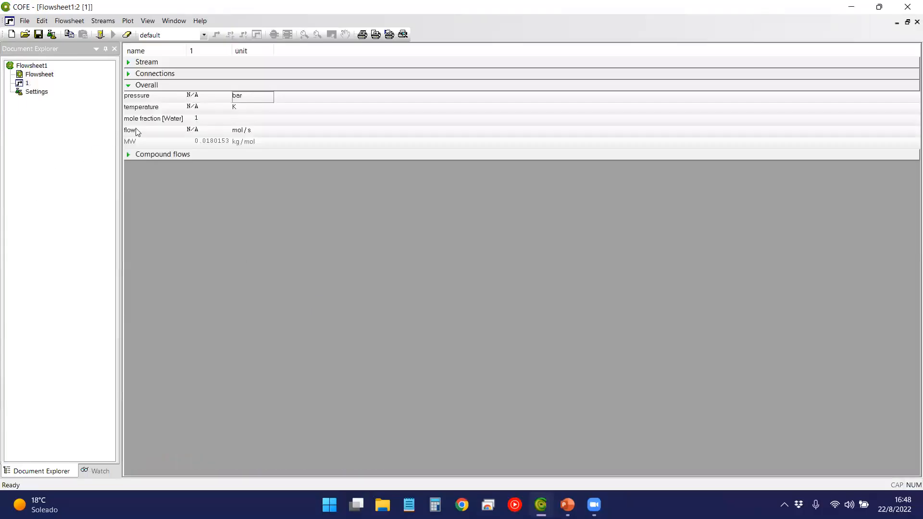
Set stream 1's pressure to 40 bar and its temperature to 500 °C, changing the temperature unit to °C.
{"action": "left_click", "coordinate": [195, 95]}
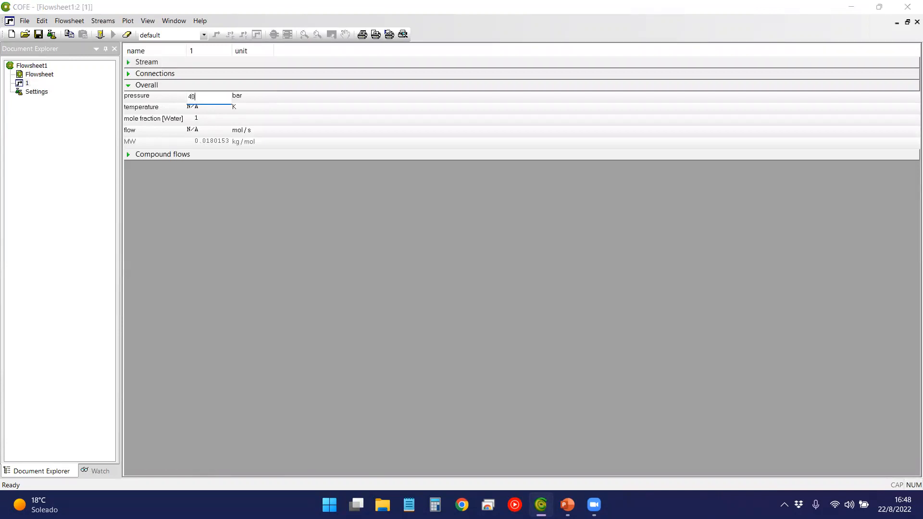
{"action": "key", "text": "Return"}
{"action": "left_click", "coordinate": [246, 109]}
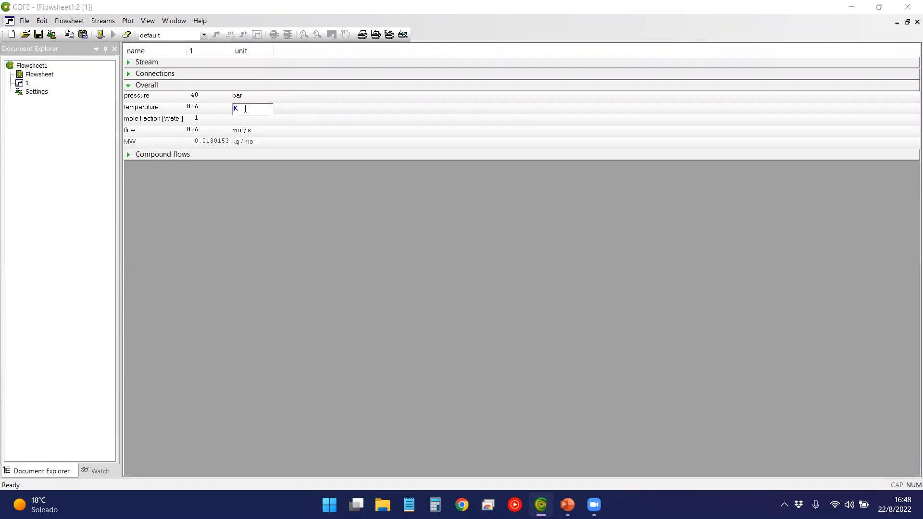
{"action": "left_click", "coordinate": [276, 115]}
{"action": "left_click", "coordinate": [200, 106]}
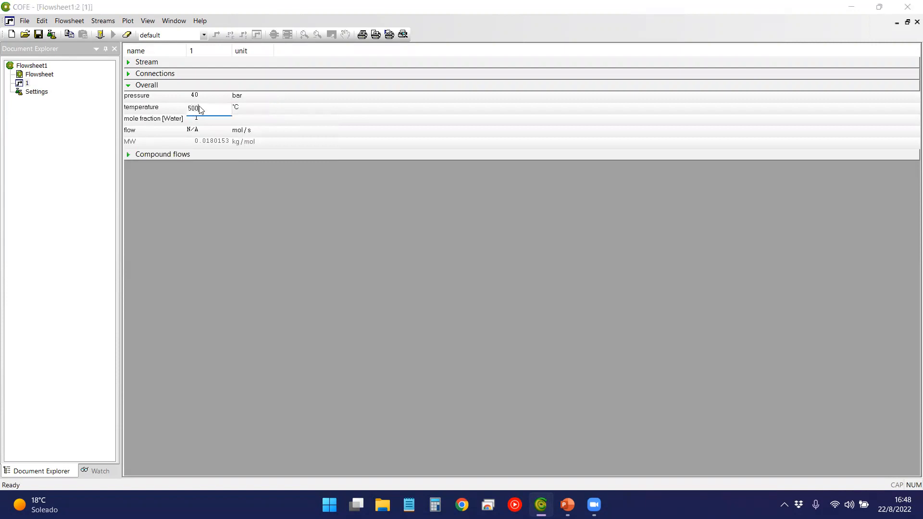
{"action": "key", "text": "Return"}
Change stream 1's flow unit to kg/s and set the flow to 5 kg/s.
{"action": "left_click", "coordinate": [241, 130]}
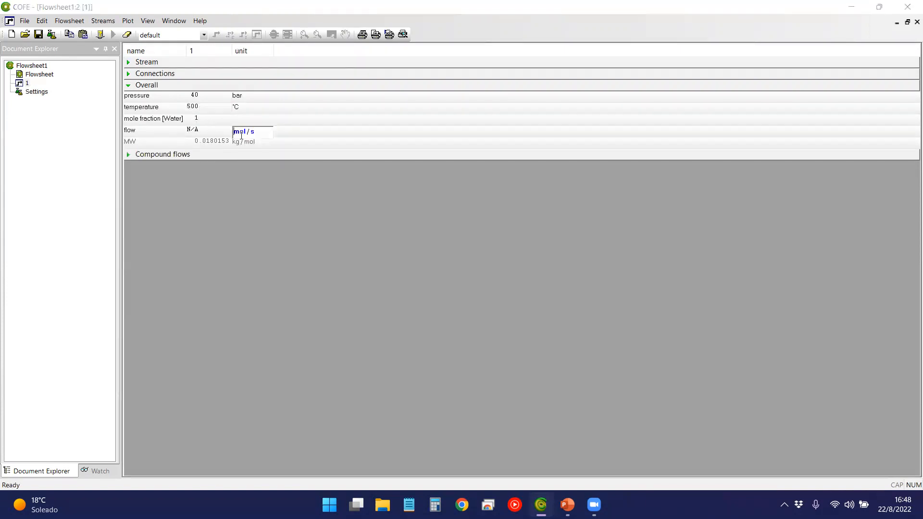
{"action": "left_click", "coordinate": [284, 155]}
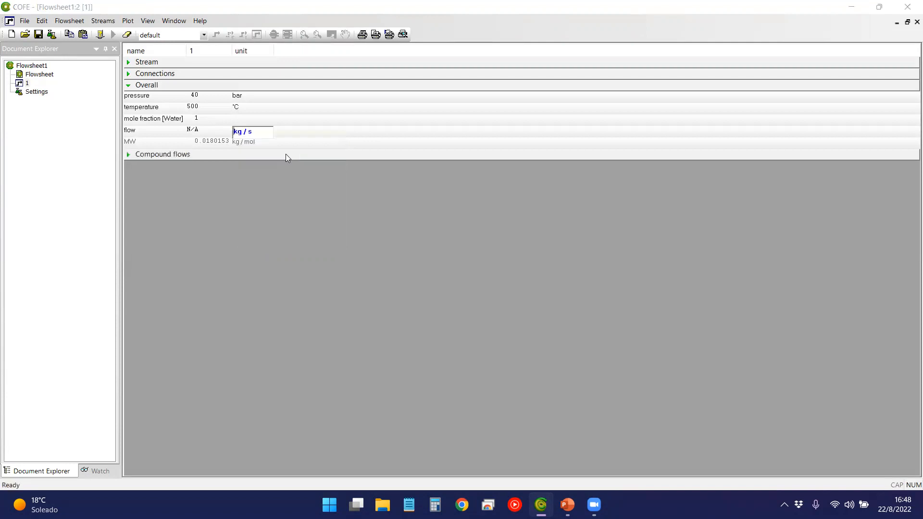
{"action": "left_click", "coordinate": [202, 129]}
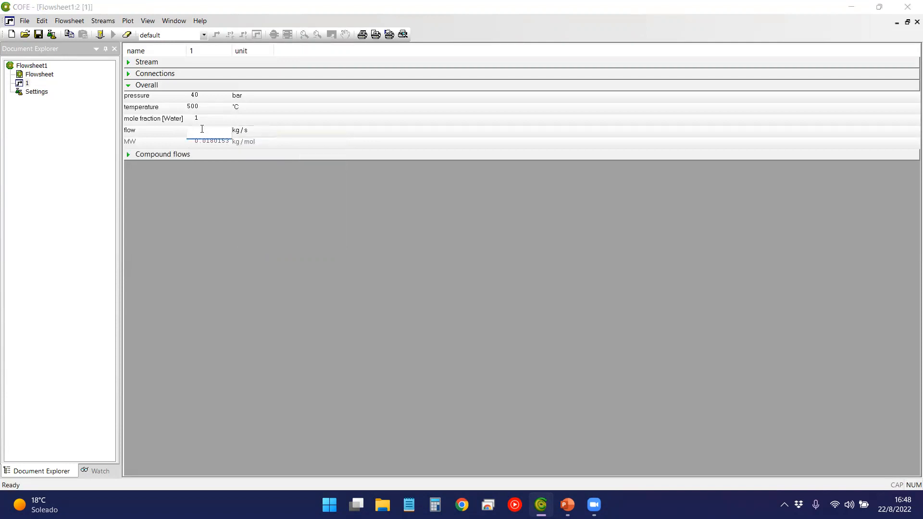
{"action": "type", "text": "5"}
{"action": "key", "text": "Return"}
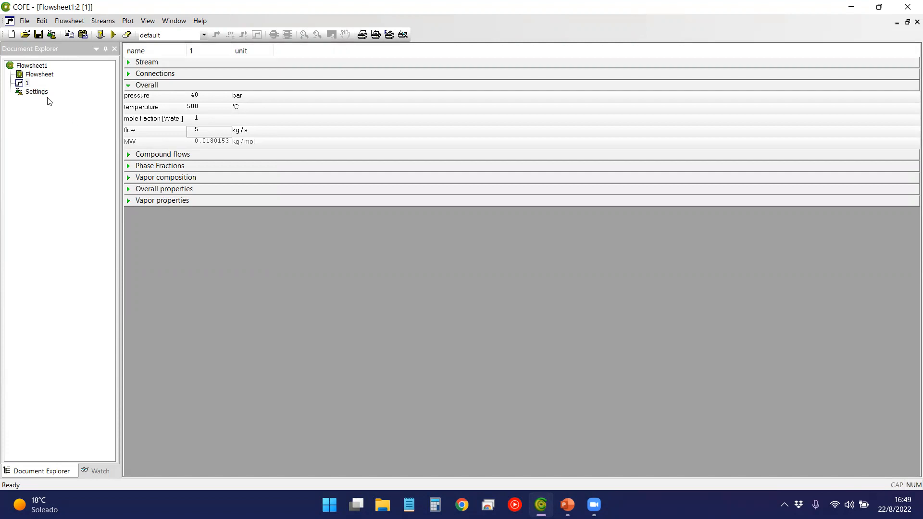
Return to the flowsheet and draw a second horizontal material stream just below stream 1.
{"action": "double_click", "coordinate": [31, 76]}
{"action": "mouse_move", "coordinate": [337, 189]}
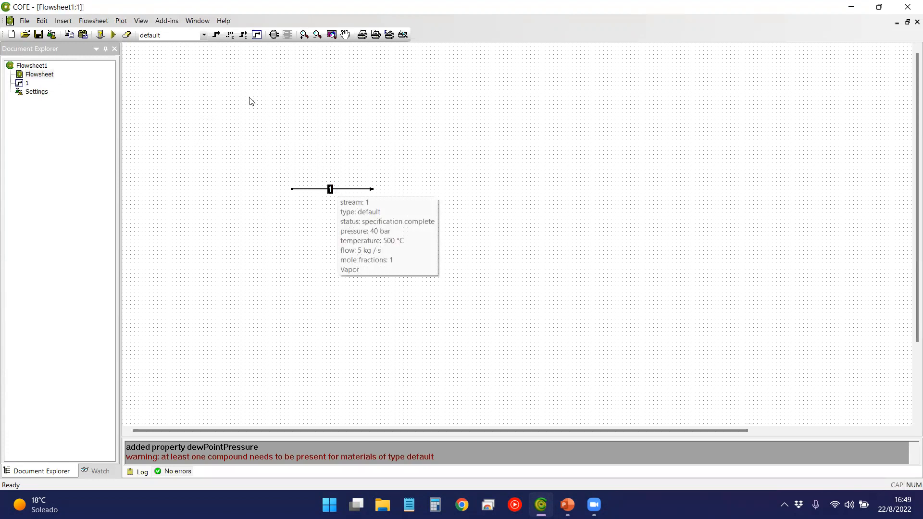
{"action": "left_click", "coordinate": [216, 34]}
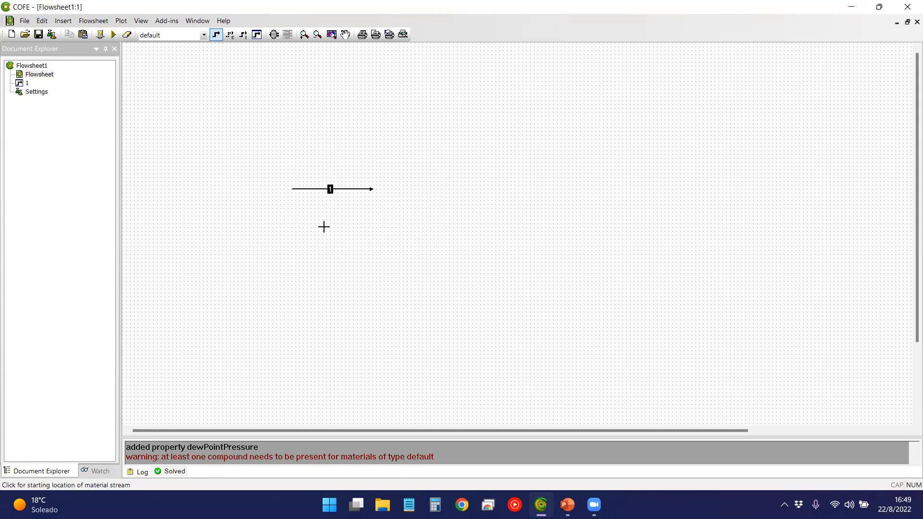
{"action": "left_click", "coordinate": [296, 227]}
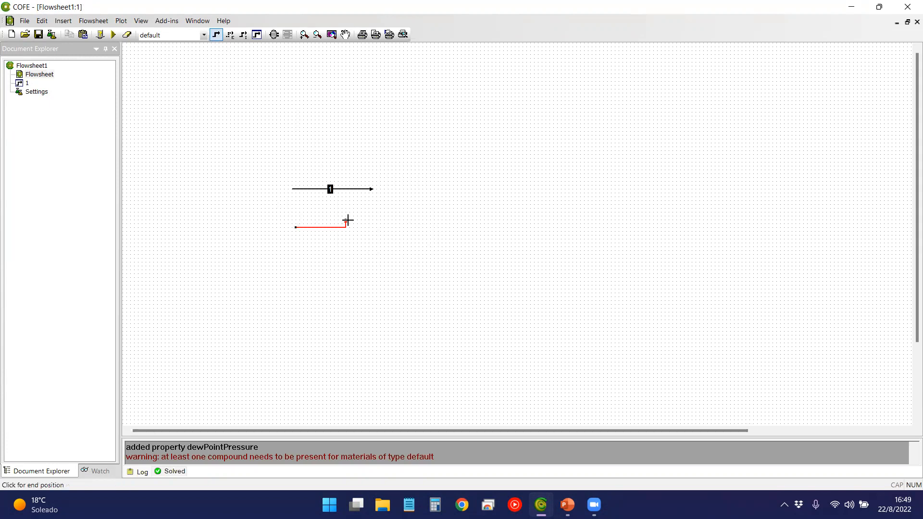
{"action": "left_click", "coordinate": [373, 227]}
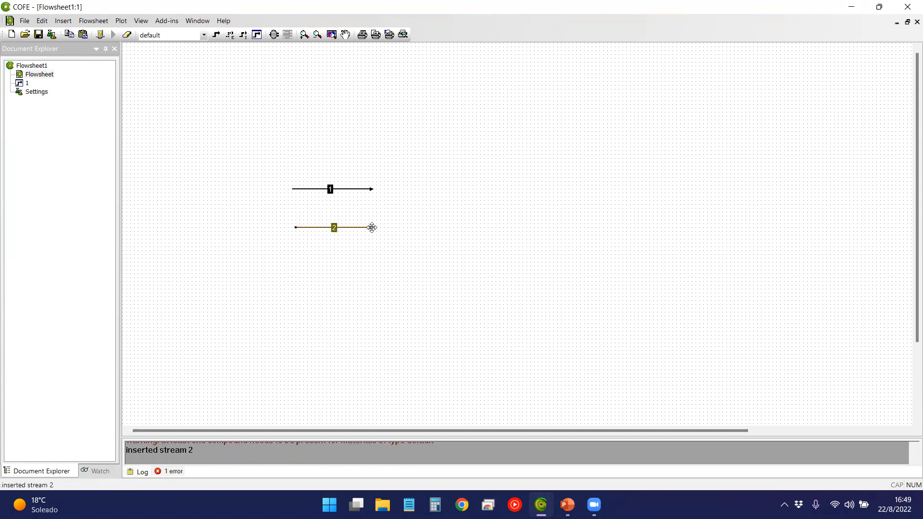
Specify stream 2 with a pressure of 1 bar, a temperature of 500 °C and a flow of 5 kg/s.
{"action": "double_click", "coordinate": [359, 227]}
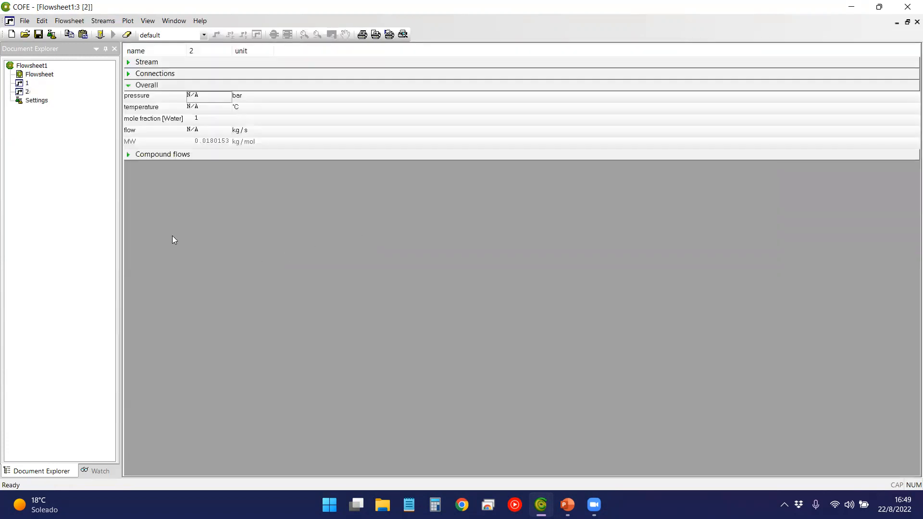
{"action": "left_click", "coordinate": [199, 97]}
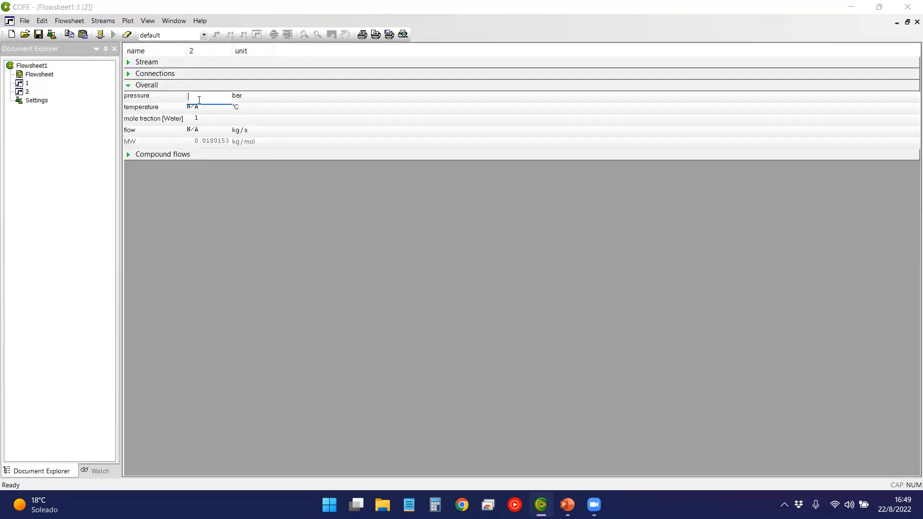
{"action": "key", "text": "Return"}
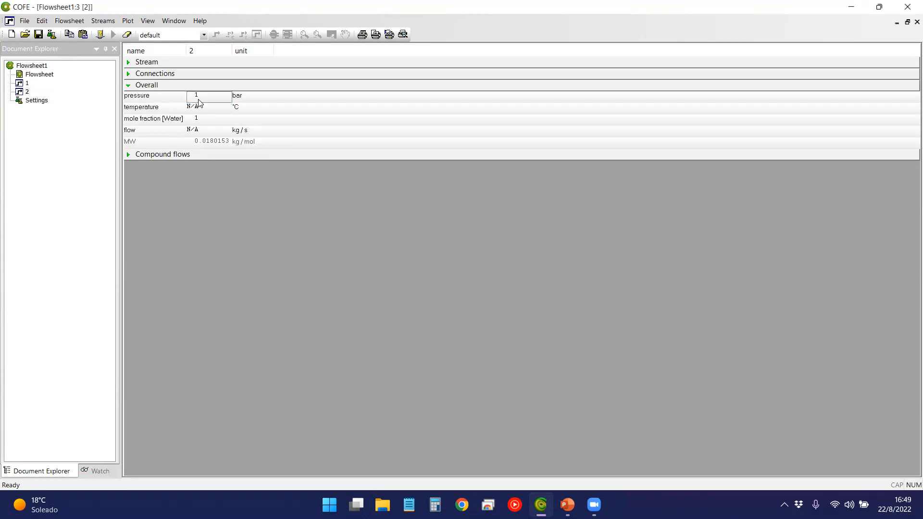
{"action": "left_click", "coordinate": [204, 107]}
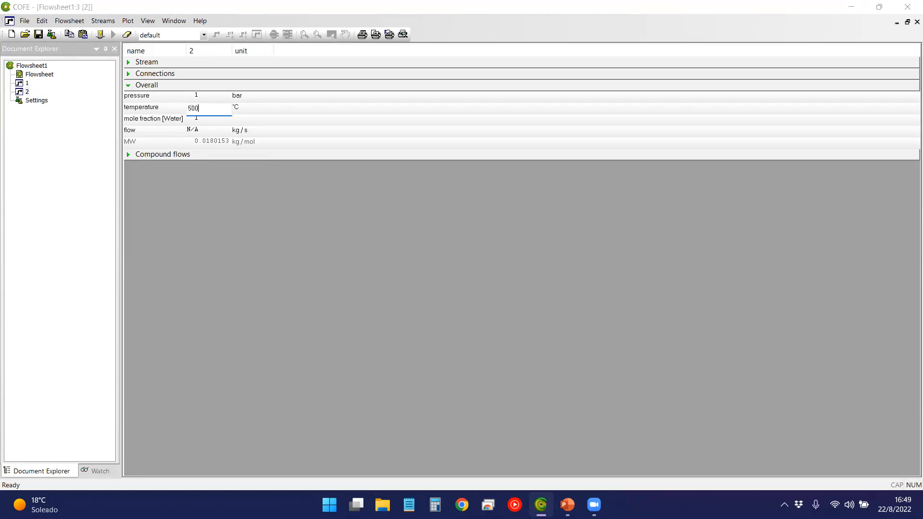
{"action": "key", "text": "Return"}
{"action": "left_click", "coordinate": [205, 130]}
{"action": "type", "text": "5"}
{"action": "key", "text": "Return"}
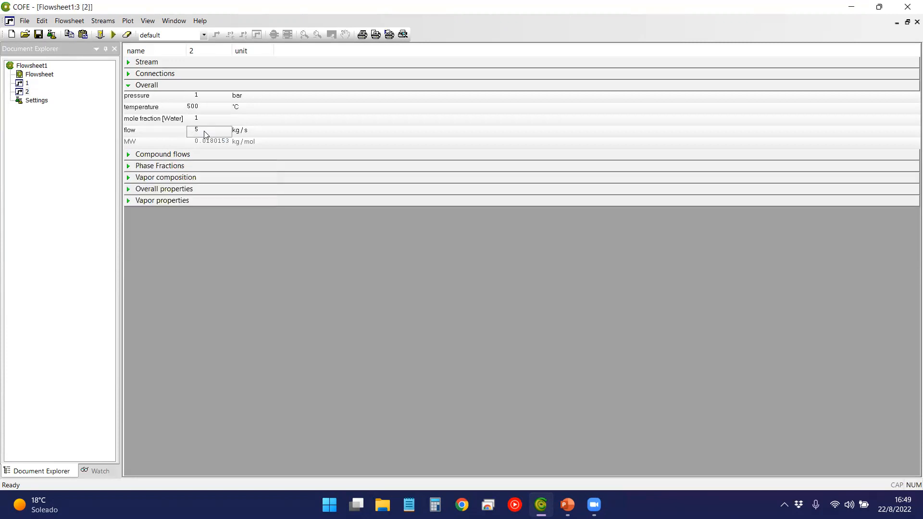
Expand stream 2's overall properties and inspect the enthalpy flash options without applying any.
{"action": "left_click", "coordinate": [169, 190]}
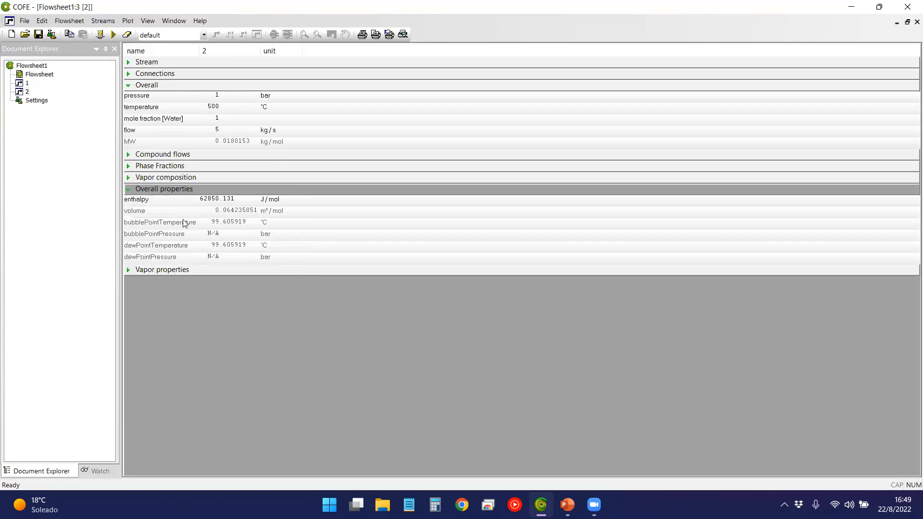
{"action": "double_click", "coordinate": [205, 205]}
{"action": "left_click", "coordinate": [519, 281]}
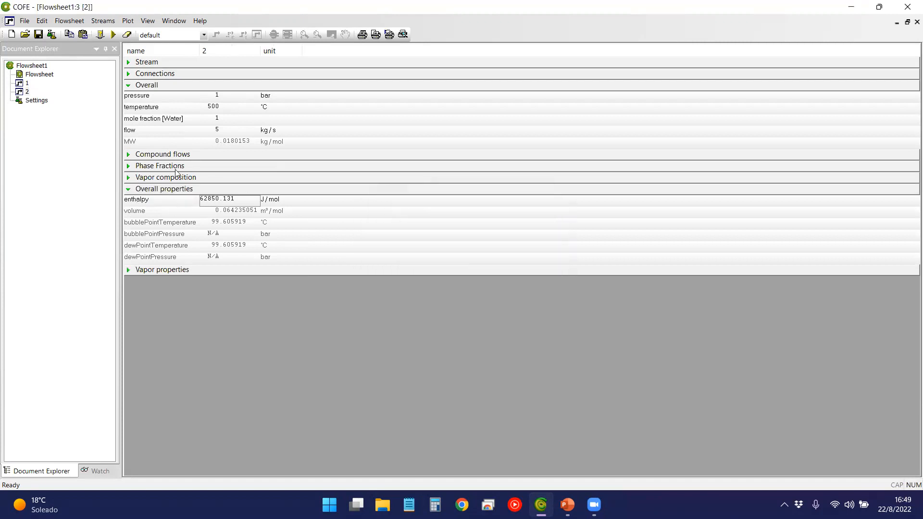
Display streams 1 and 2 side by side in a combined stream view from the flowsheet.
{"action": "double_click", "coordinate": [26, 83]}
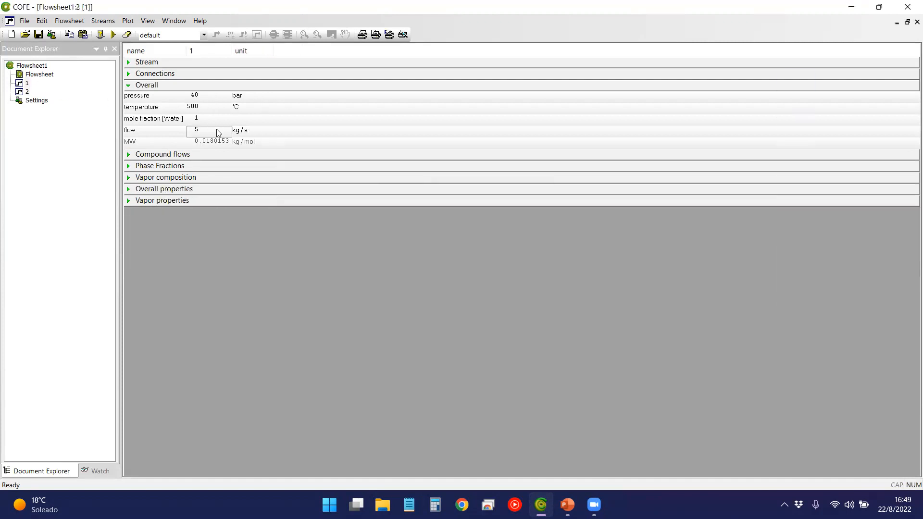
{"action": "double_click", "coordinate": [24, 75]}
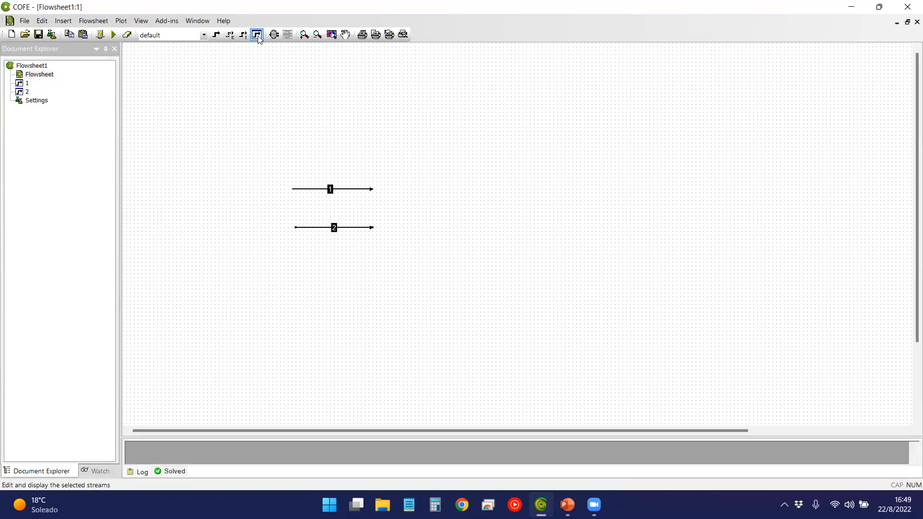
{"action": "left_click", "coordinate": [257, 35]}
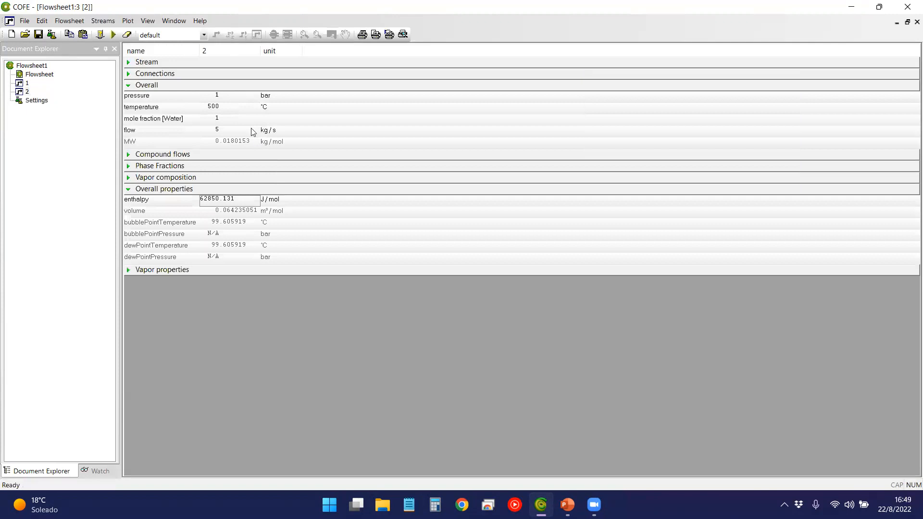
{"action": "double_click", "coordinate": [43, 73]}
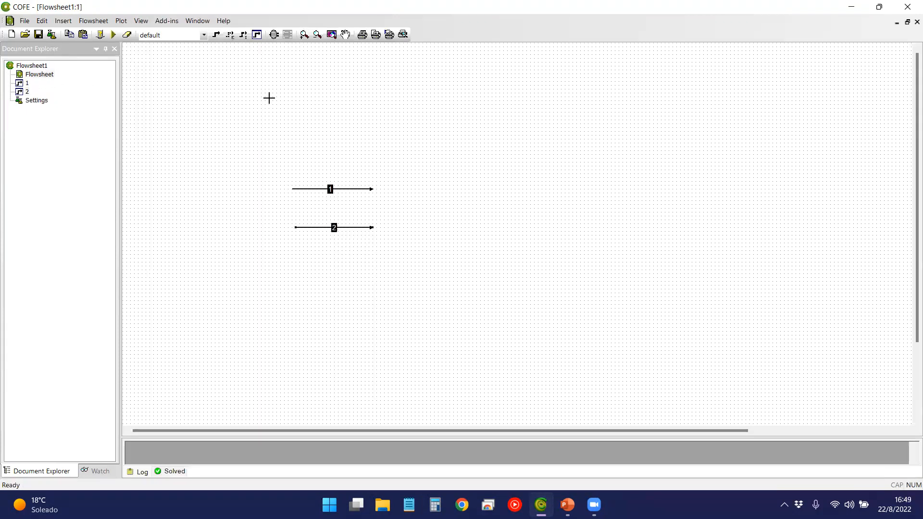
{"action": "left_click", "coordinate": [258, 39]}
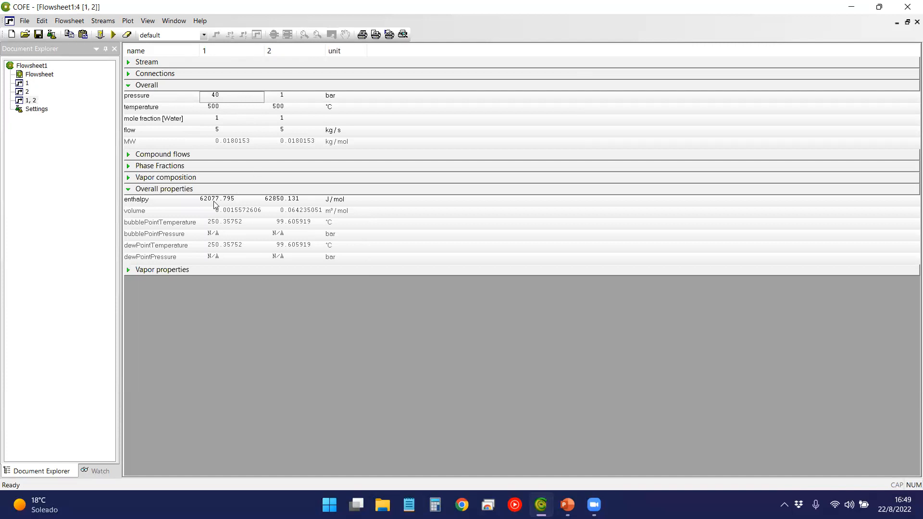
Set stream 2's enthalpy to 62077.795 J/mol with an enthalpy flash at the current pressure.
{"action": "double_click", "coordinate": [288, 200]}
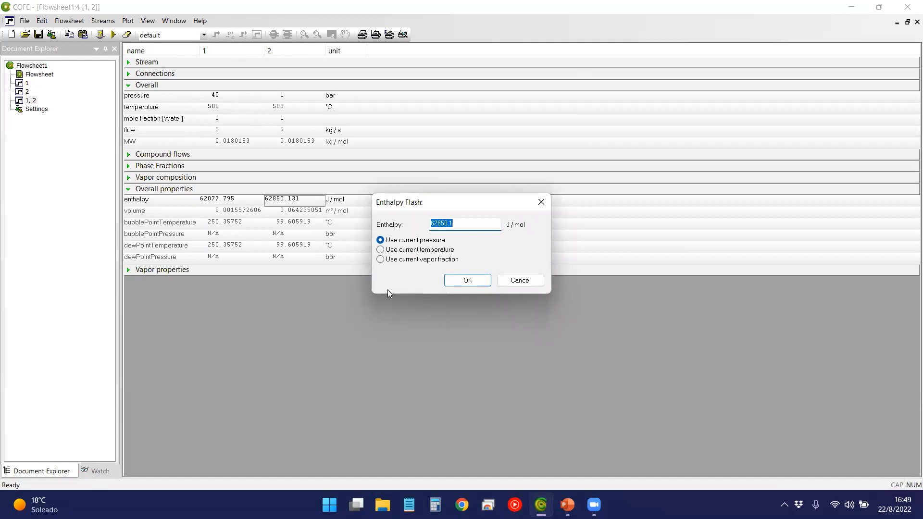
{"action": "type", "text": "62077.795"}
{"action": "left_click", "coordinate": [456, 284]}
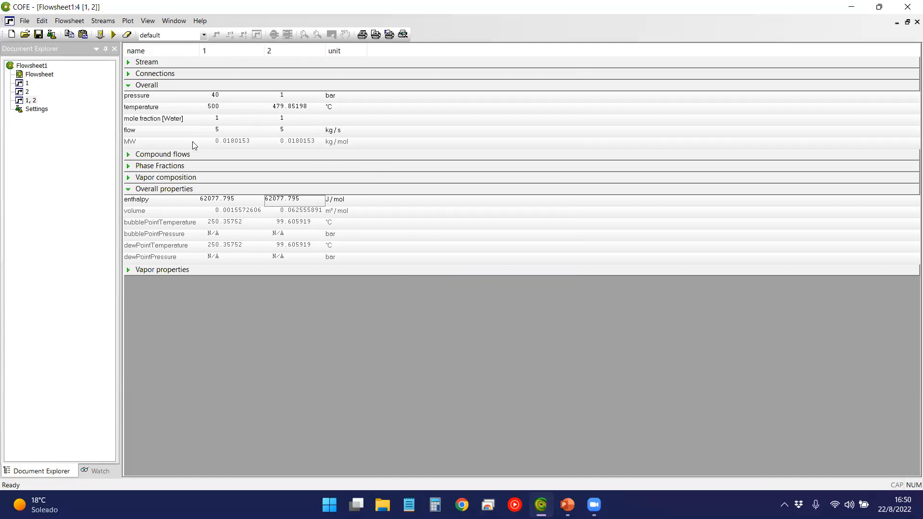
Insert a Valve unit operation from Pipes & Valves into the flowsheet and place it at the outlet end of stream 1.
{"action": "double_click", "coordinate": [39, 77]}
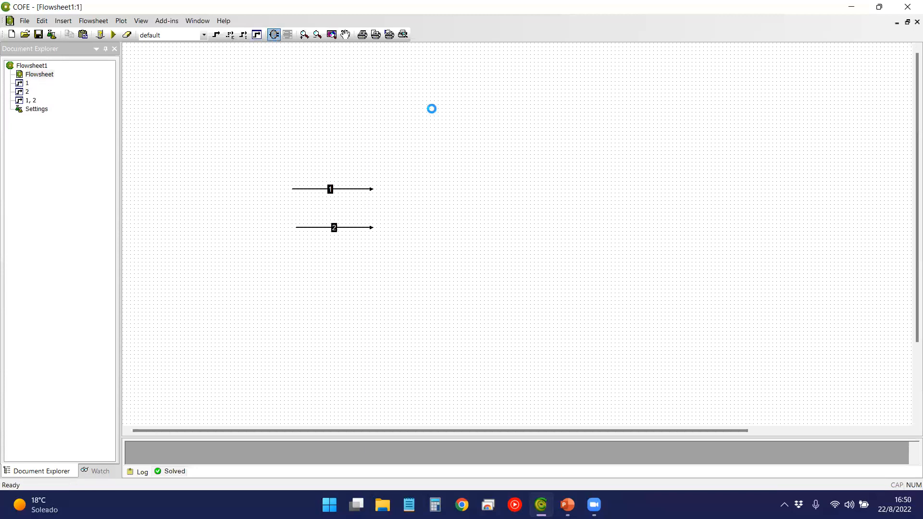
{"action": "left_click", "coordinate": [468, 134]}
{"action": "left_click_drag", "start_coordinate": [462, 147], "coordinate": [639, 141]}
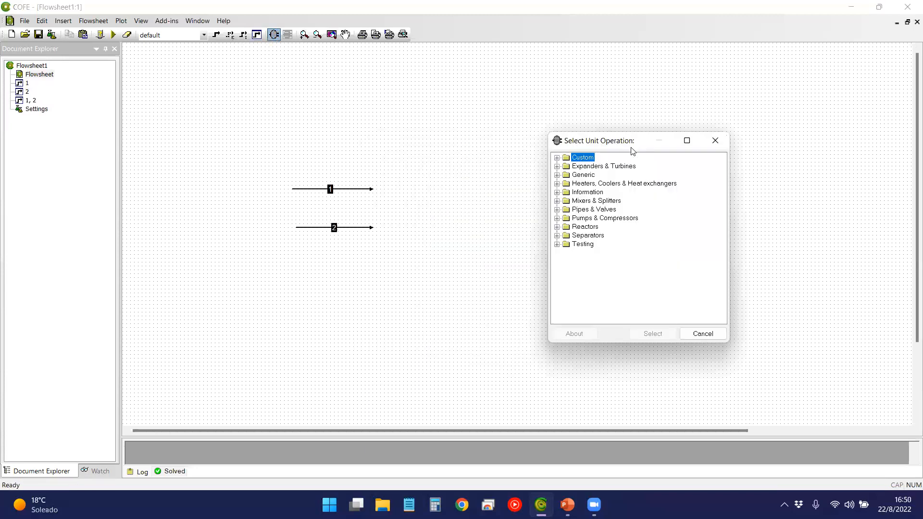
{"action": "left_click", "coordinate": [557, 209]}
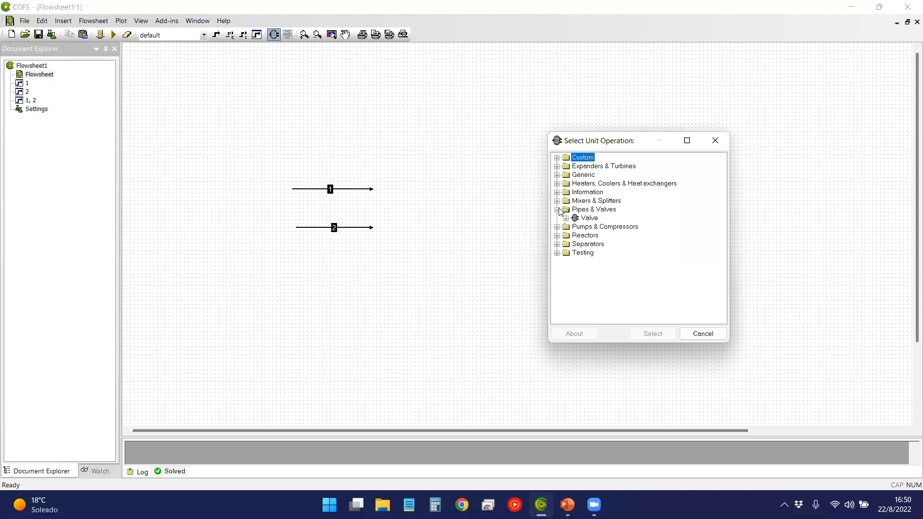
{"action": "left_click", "coordinate": [590, 219]}
{"action": "double_click", "coordinate": [590, 218]}
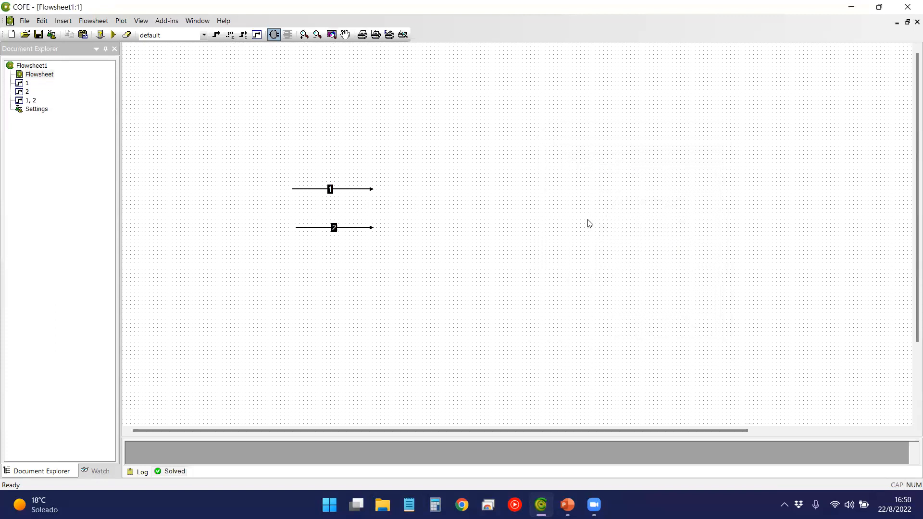
{"action": "left_click", "coordinate": [588, 221]}
{"action": "left_click_drag", "start_coordinate": [590, 220], "coordinate": [385, 188]}
Draw a material stream from the outlet of the valve on stream 1 as its outlet stream.
{"action": "left_click", "coordinate": [216, 34]}
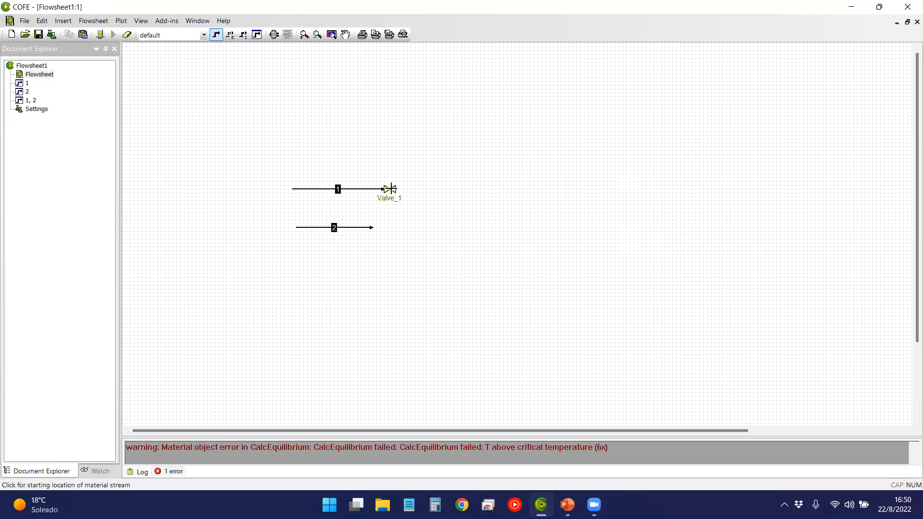
{"action": "left_click", "coordinate": [393, 189]}
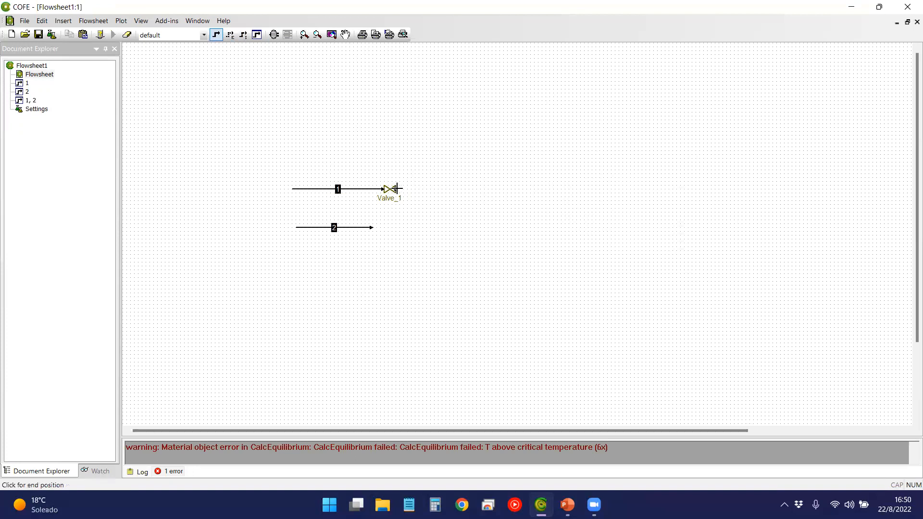
{"action": "left_click", "coordinate": [454, 189]}
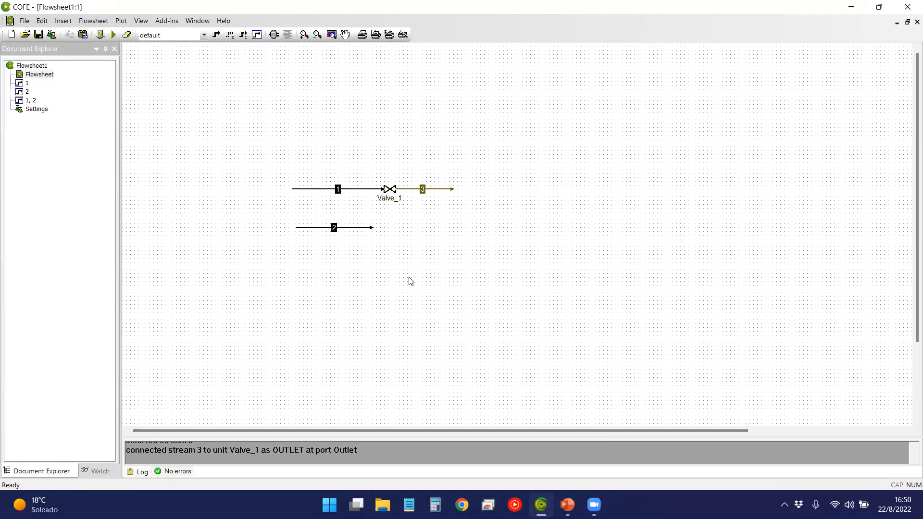
Specify the valve by an outlet pressure of 1 bar, with bar as the pressure unit, and solve the flowsheet.
{"action": "mouse_move", "coordinate": [390, 193]}
{"action": "double_click", "coordinate": [389, 189]}
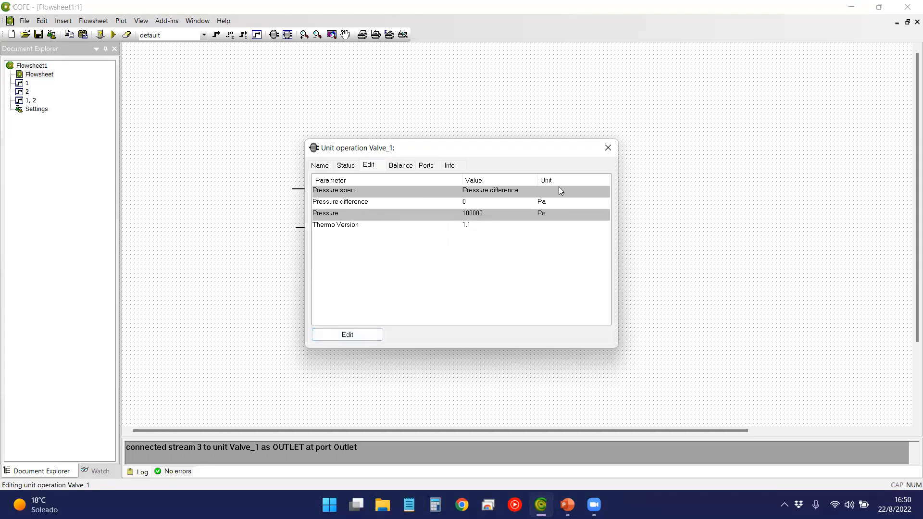
{"action": "left_click_drag", "start_coordinate": [549, 155], "coordinate": [716, 145]}
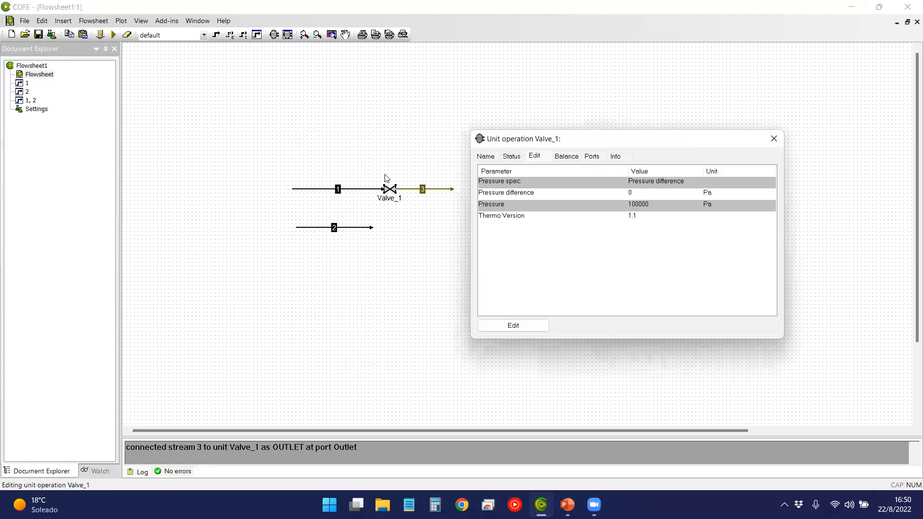
{"action": "left_click", "coordinate": [528, 325]}
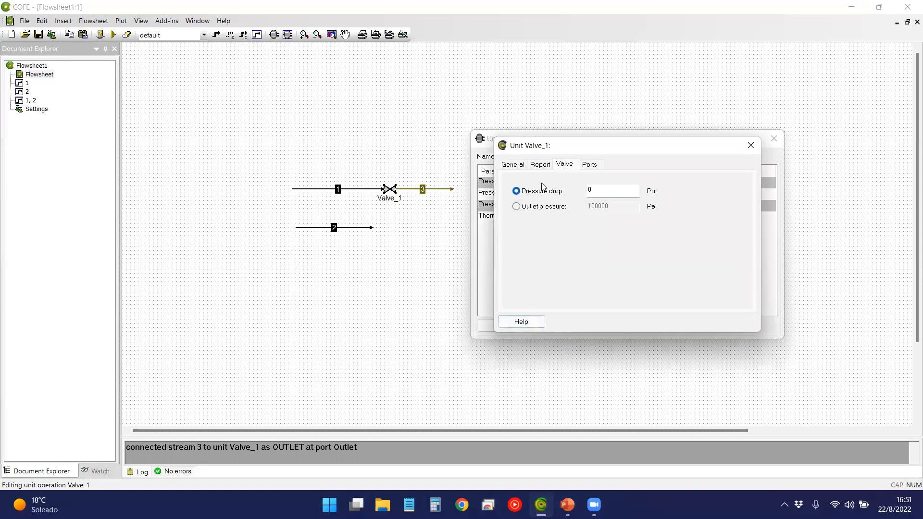
{"action": "left_click", "coordinate": [531, 209]}
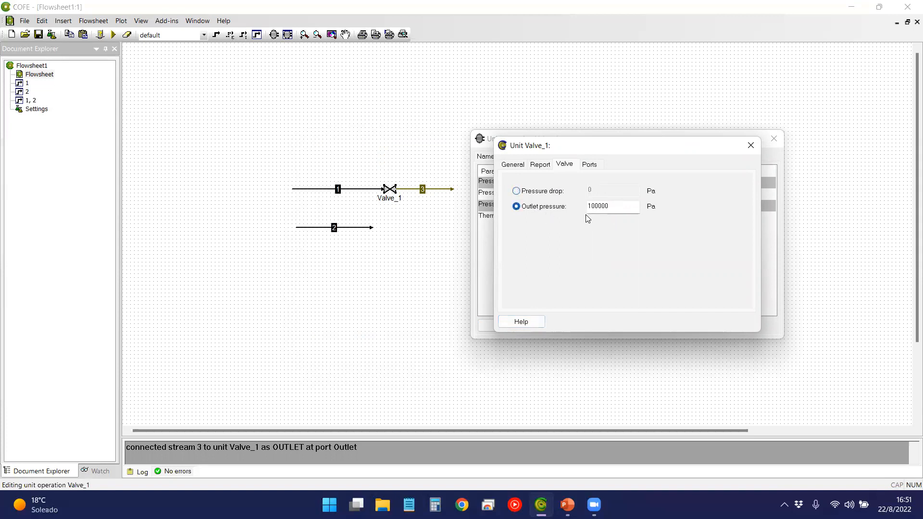
{"action": "left_click", "coordinate": [749, 150]}
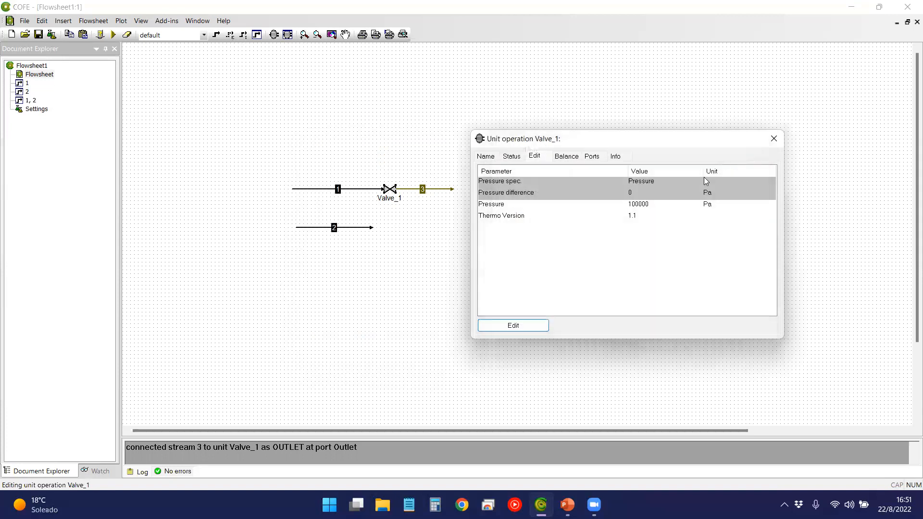
{"action": "left_click", "coordinate": [716, 206]}
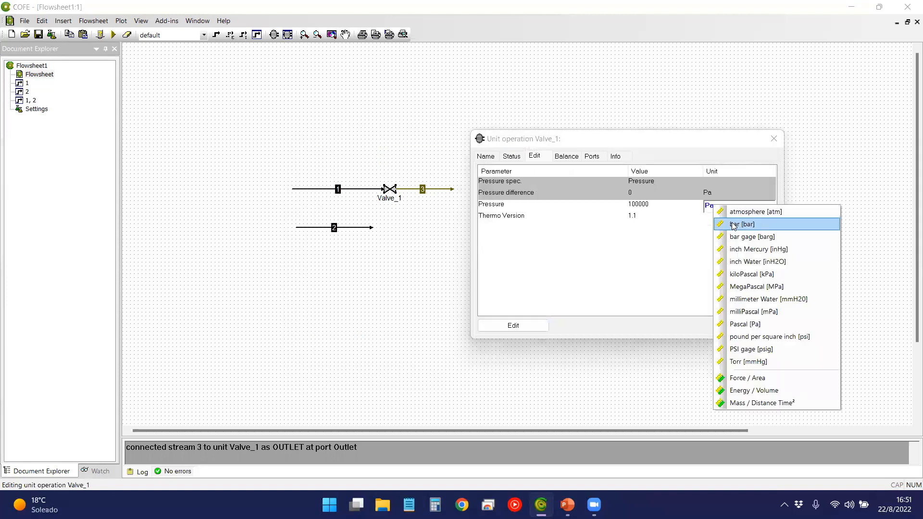
{"action": "left_click", "coordinate": [733, 224]}
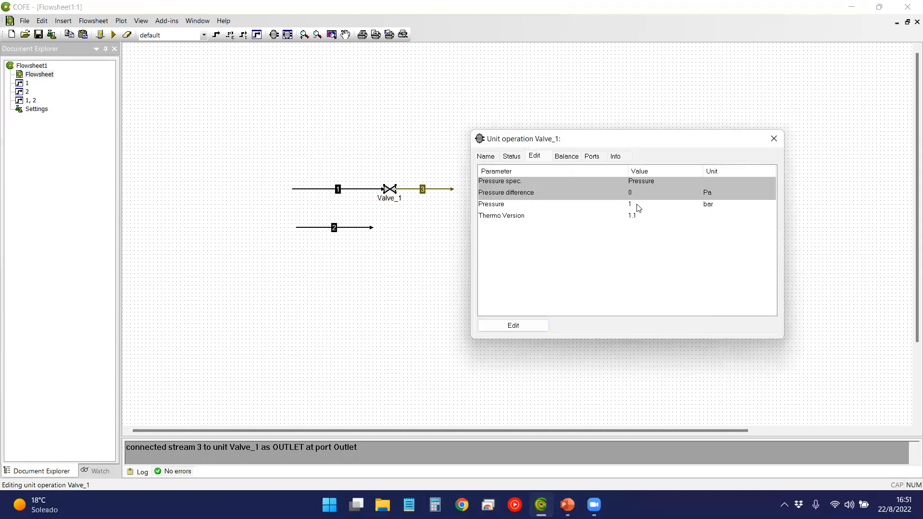
{"action": "left_click", "coordinate": [774, 138]}
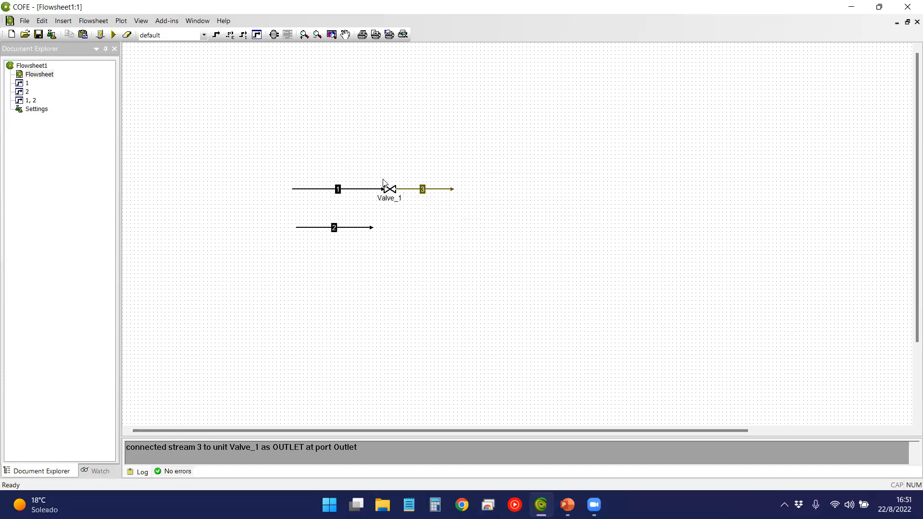
{"action": "left_click", "coordinate": [113, 36]}
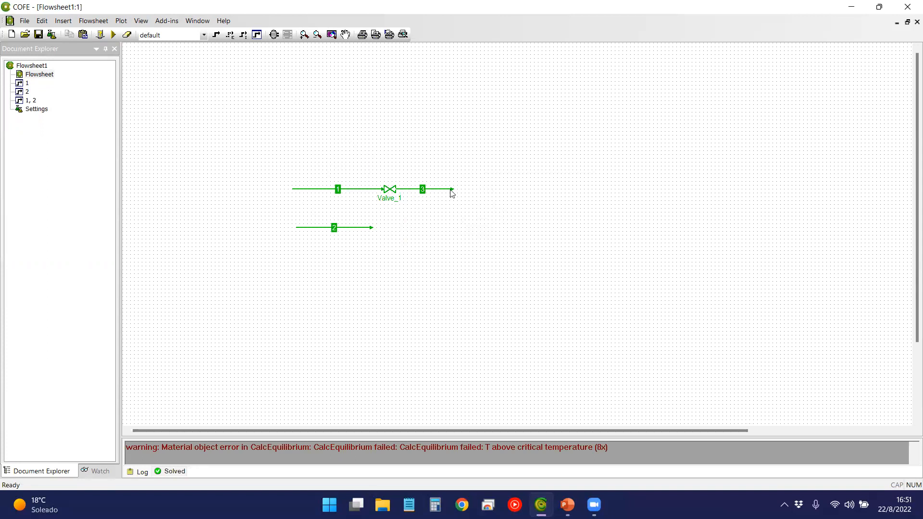
Switch to the PowerPoint slides and review the valve outlet temperature and the turbine energy balance.
{"action": "mouse_move", "coordinate": [452, 193]}
{"action": "left_click", "coordinate": [568, 505]}
{"action": "left_click", "coordinate": [632, 445]}
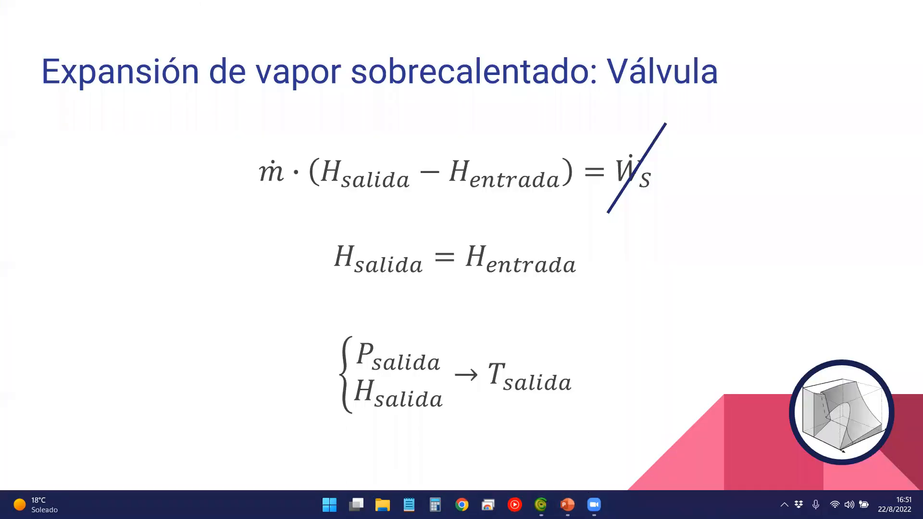
{"action": "key", "text": "Right"}
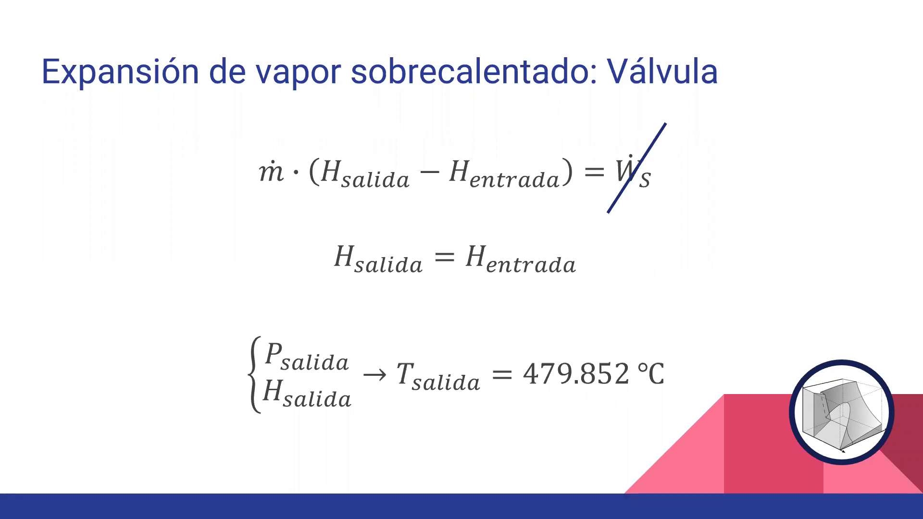
{"action": "key", "text": "Right"}
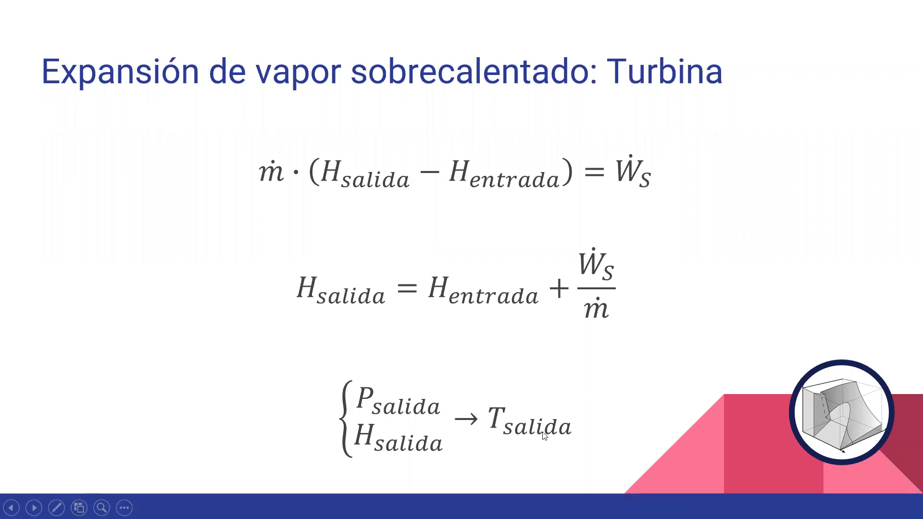
Switch back to COFE and set stream 2's overall pressure to 40 bar and temperature to 500 °C.
{"action": "key", "text": "alt+Tab"}
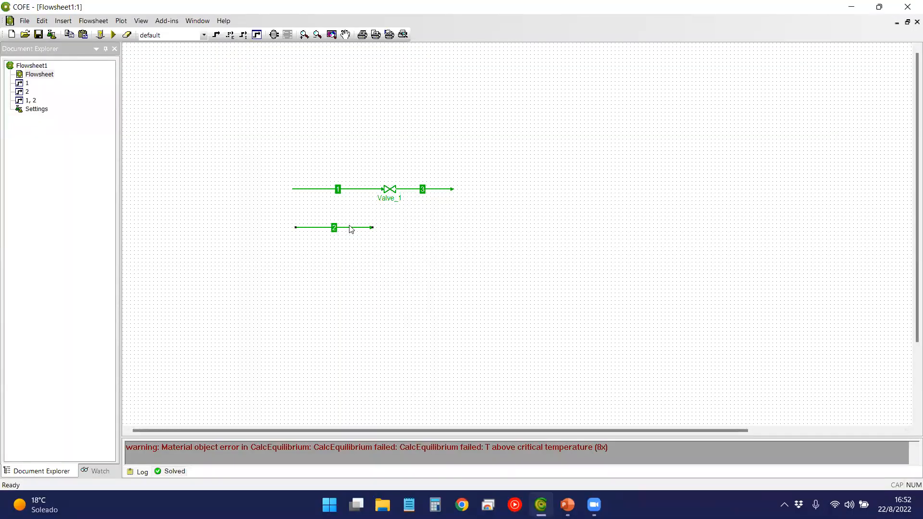
{"action": "double_click", "coordinate": [350, 227]}
{"action": "left_click", "coordinate": [221, 95]}
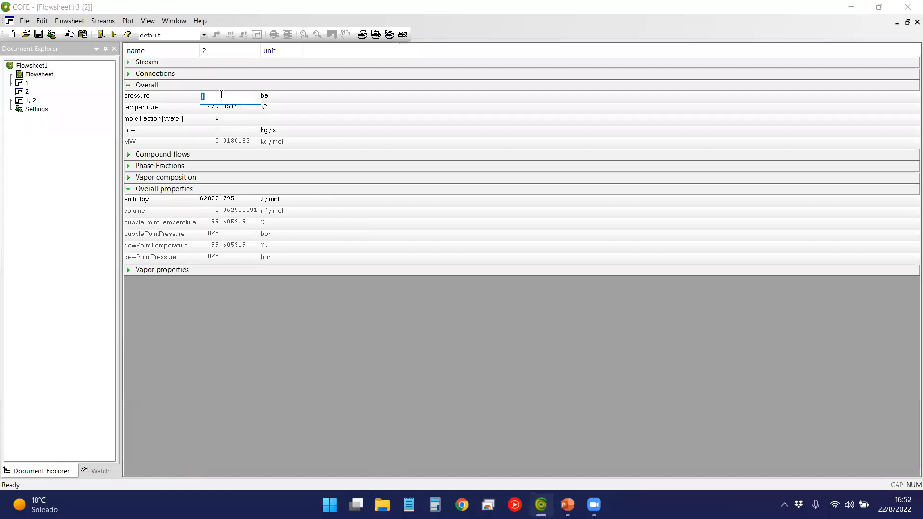
{"action": "type", "text": "40"}
{"action": "key", "text": "Return"}
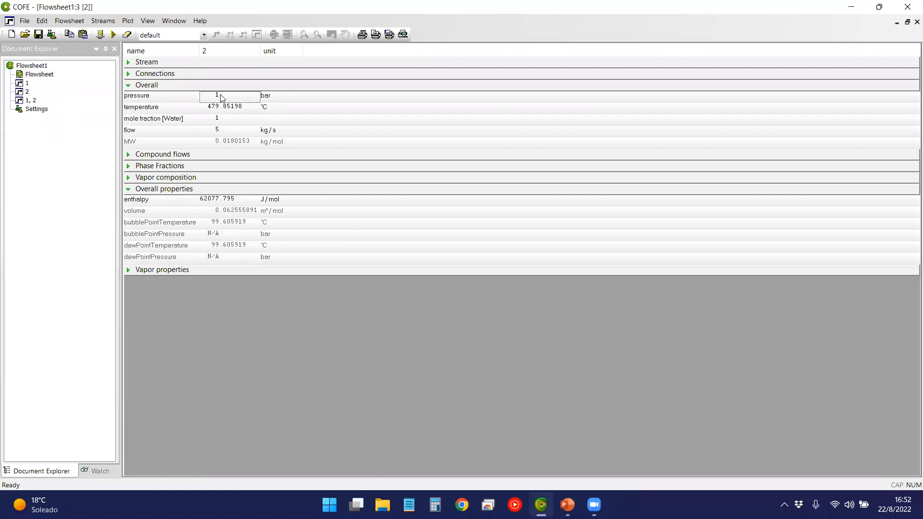
{"action": "left_click", "coordinate": [238, 107]}
{"action": "type", "text": "500"}
{"action": "key", "text": "Return"}
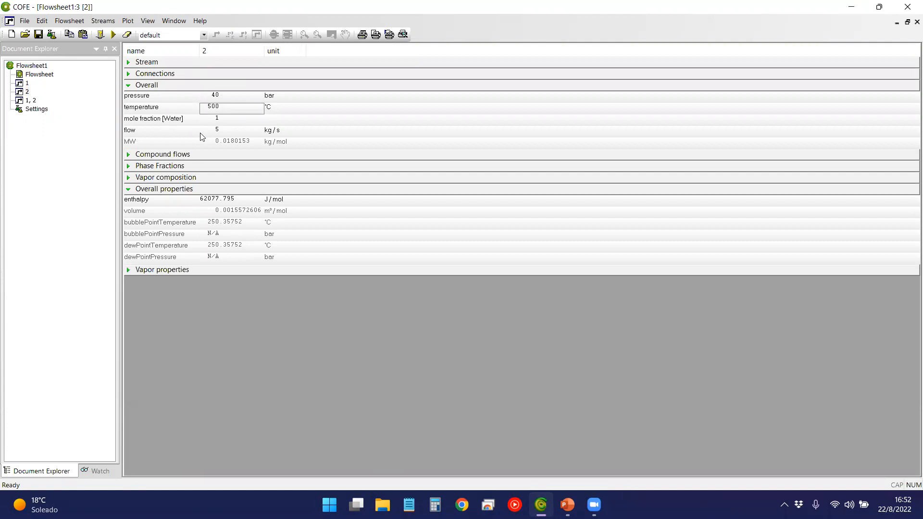
Insert an Expander unit operation from Expanders & Turbines into the flowsheet and place it near the end of stream 2.
{"action": "double_click", "coordinate": [39, 75]}
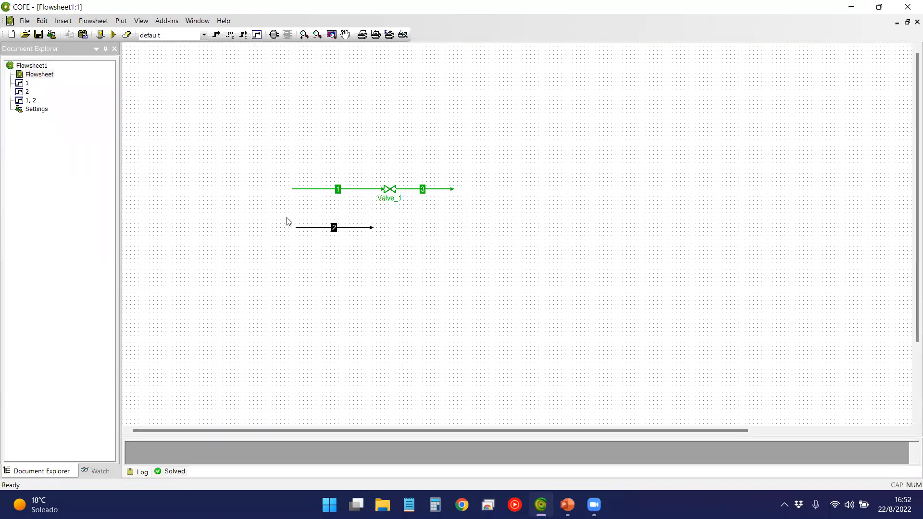
{"action": "left_click", "coordinate": [274, 34]}
{"action": "left_click", "coordinate": [523, 262]}
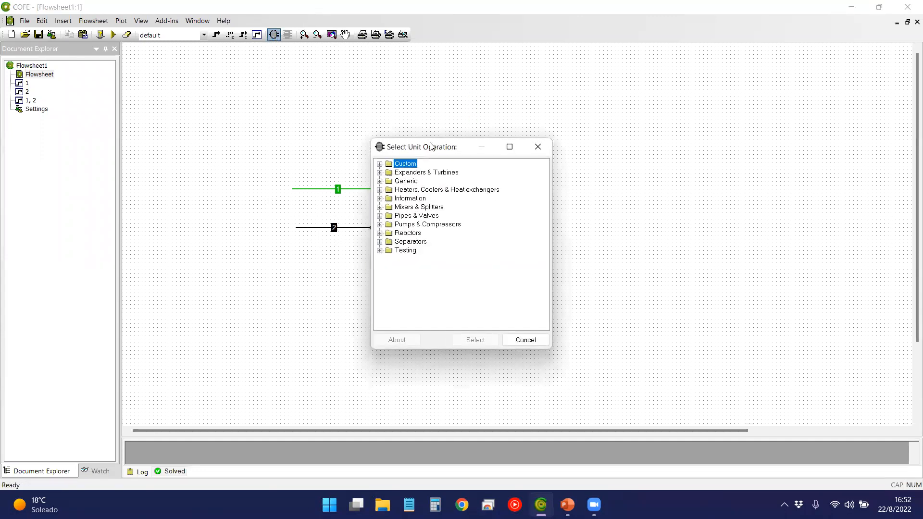
{"action": "left_click_drag", "start_coordinate": [444, 147], "coordinate": [588, 135]}
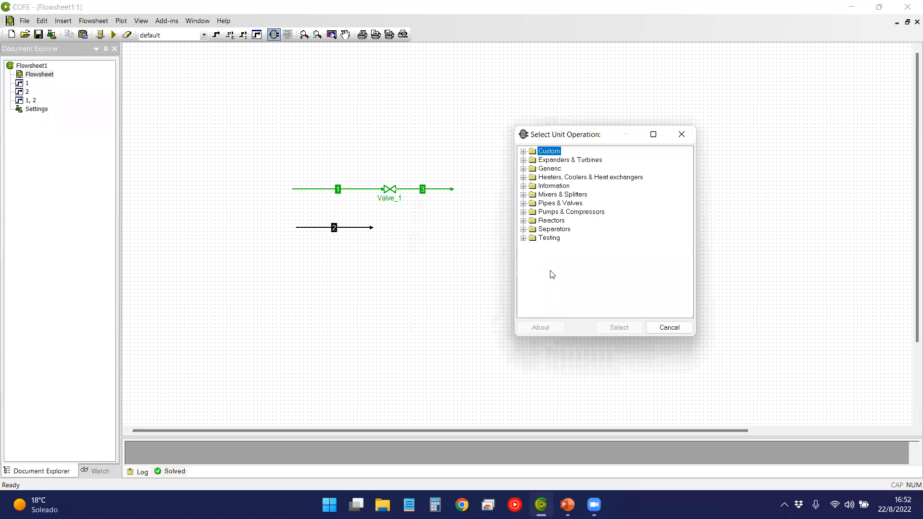
{"action": "left_click", "coordinate": [524, 160]}
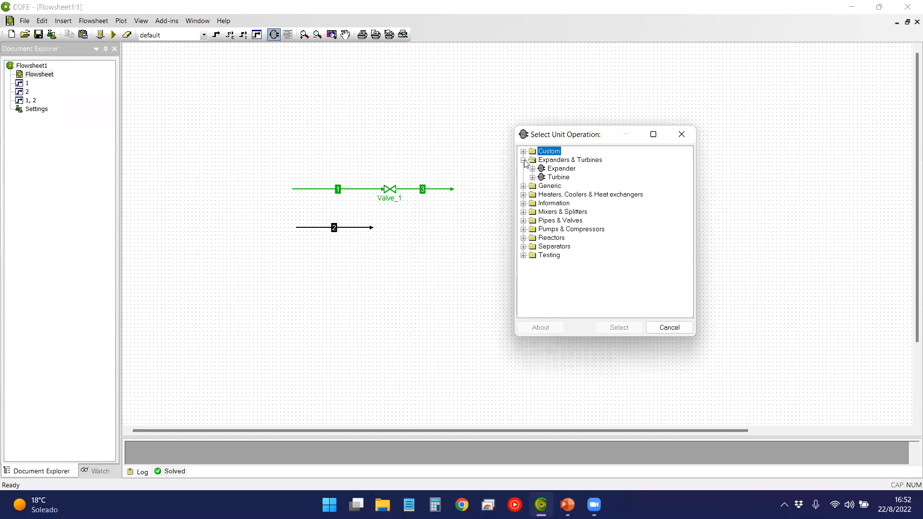
{"action": "left_click", "coordinate": [566, 170]}
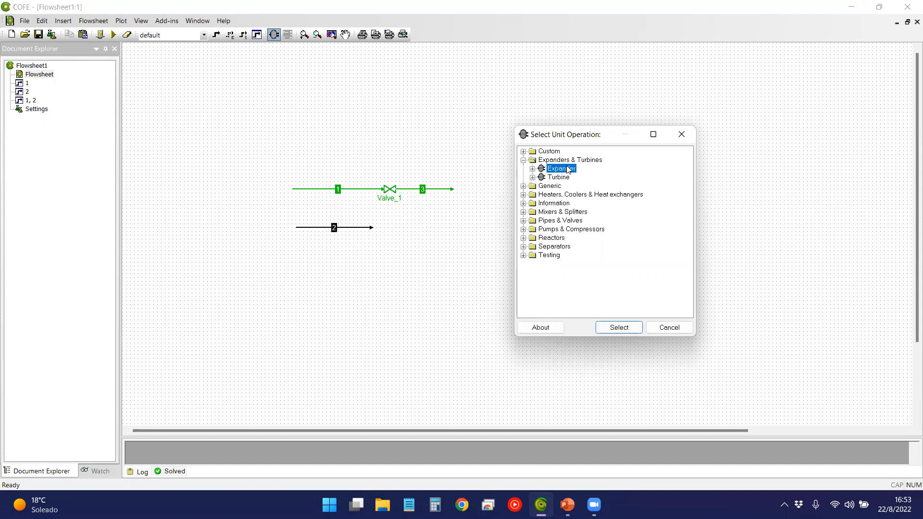
{"action": "double_click", "coordinate": [570, 169]}
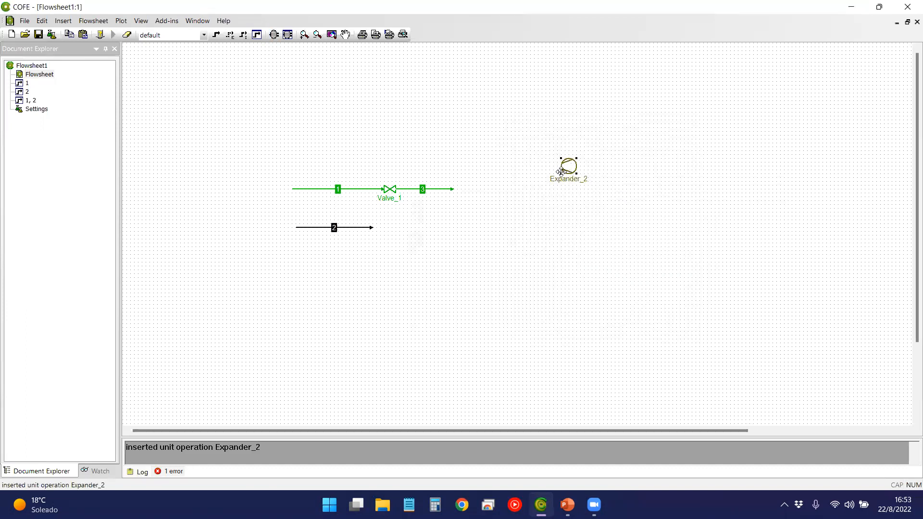
{"action": "left_click", "coordinate": [396, 239]}
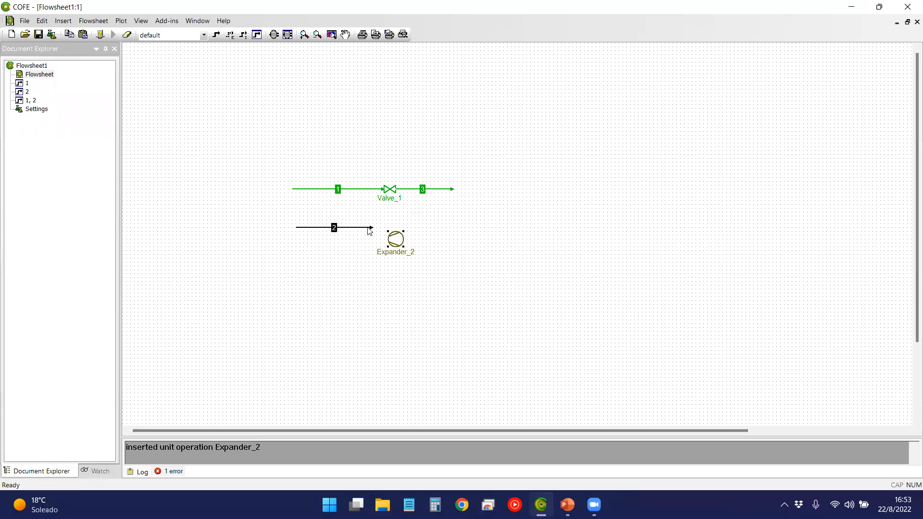
Connect stream 2 to the expander's inlet and draw a material stream from its outlet.
{"action": "left_click_drag", "start_coordinate": [372, 227], "coordinate": [387, 239]}
{"action": "left_click", "coordinate": [216, 35]}
{"action": "left_click", "coordinate": [404, 239]}
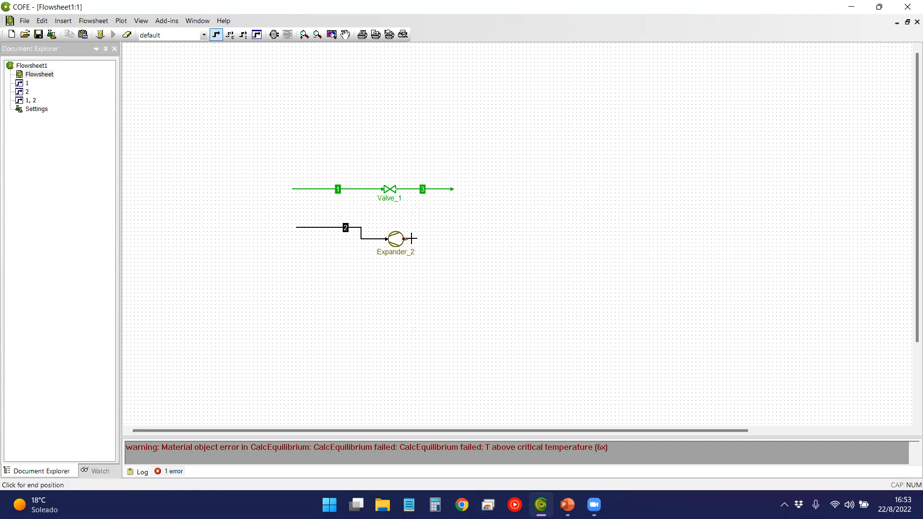
{"action": "left_click", "coordinate": [450, 238]}
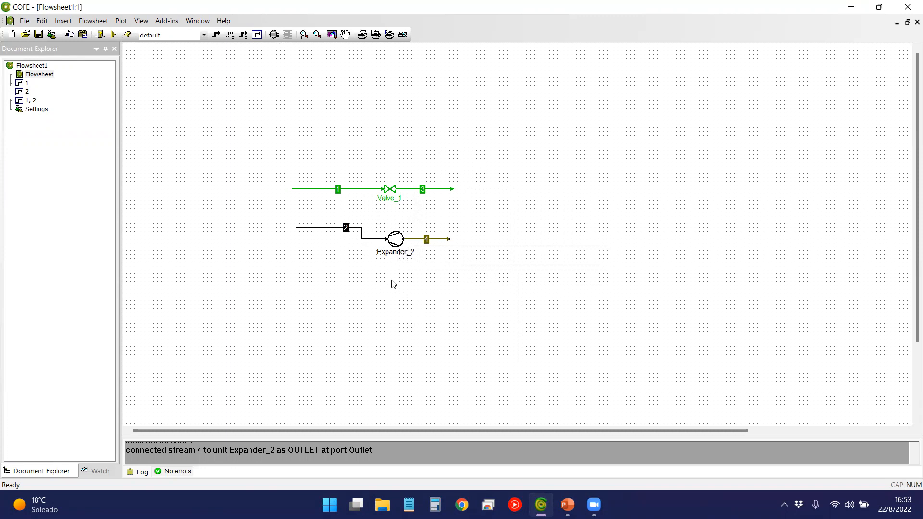
Specify the expander by outlet pressure and energy generation instead of pressure drop and isentropic efficiency.
{"action": "double_click", "coordinate": [399, 242]}
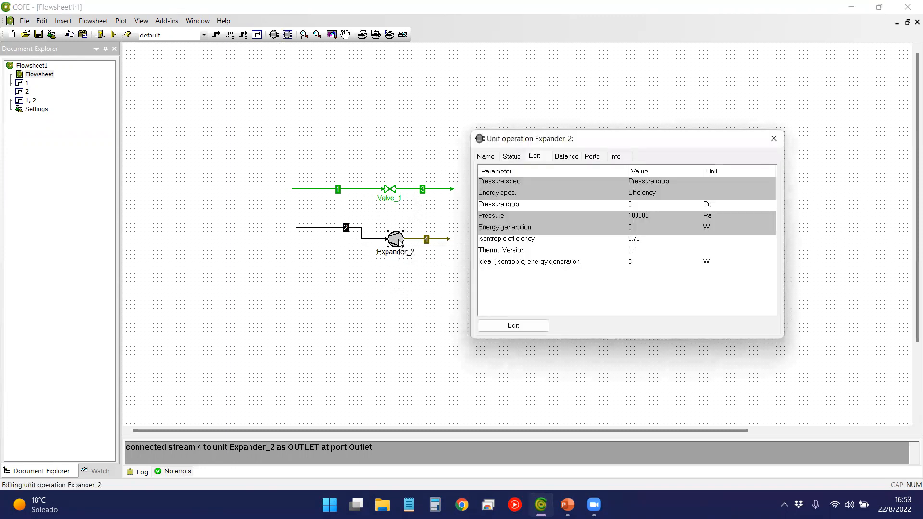
{"action": "left_click", "coordinate": [522, 325]}
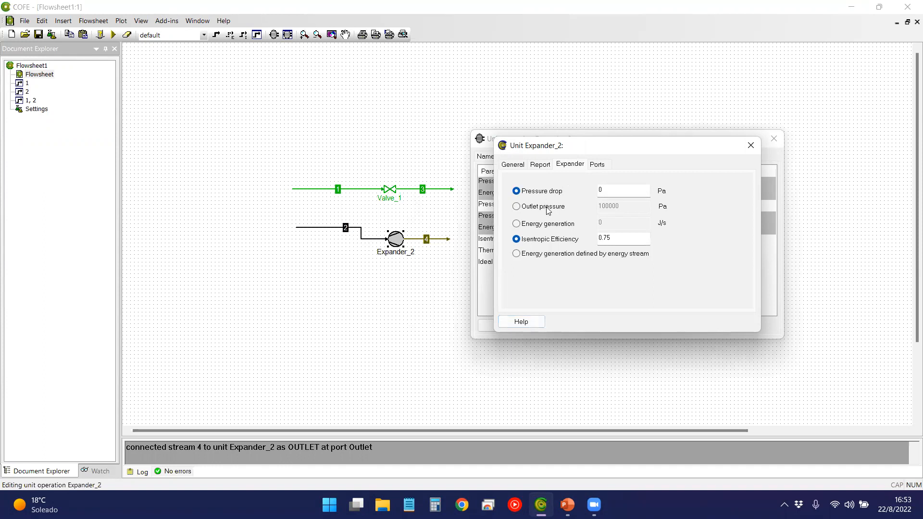
{"action": "left_click", "coordinate": [541, 207]}
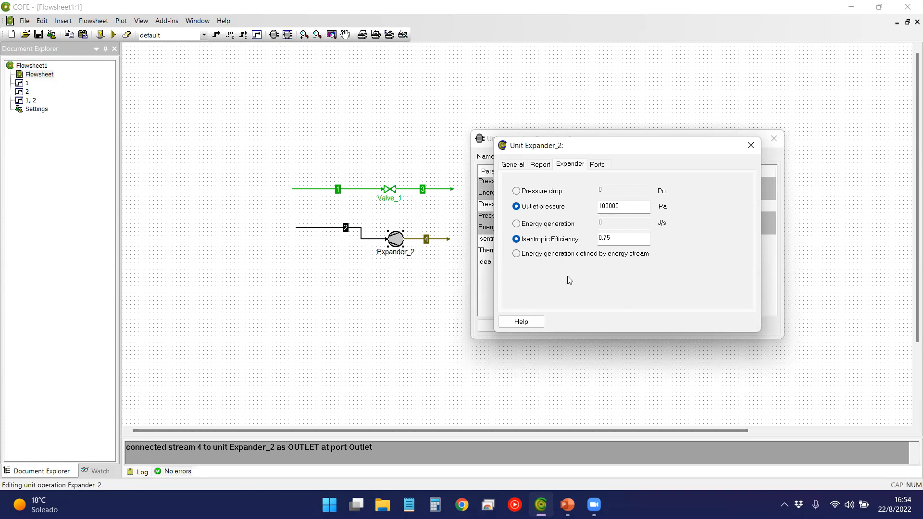
{"action": "left_click", "coordinate": [560, 225]}
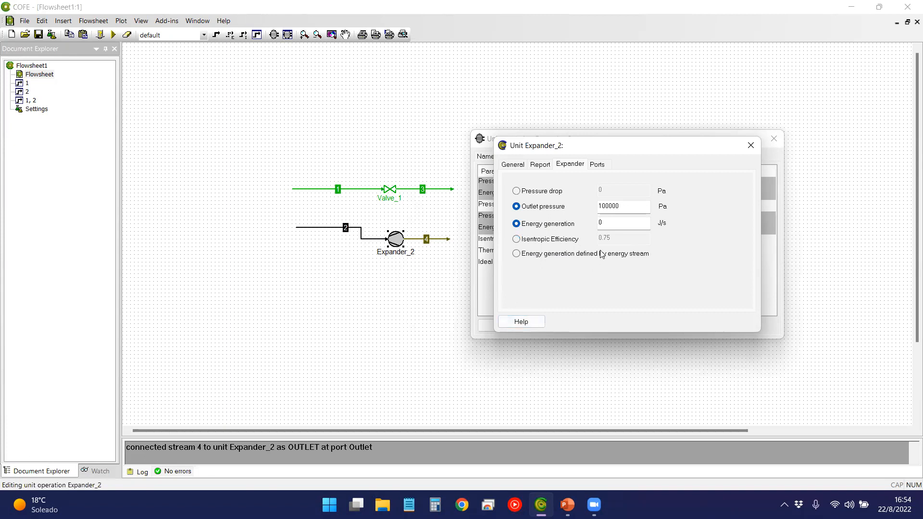
{"action": "left_click", "coordinate": [750, 145]}
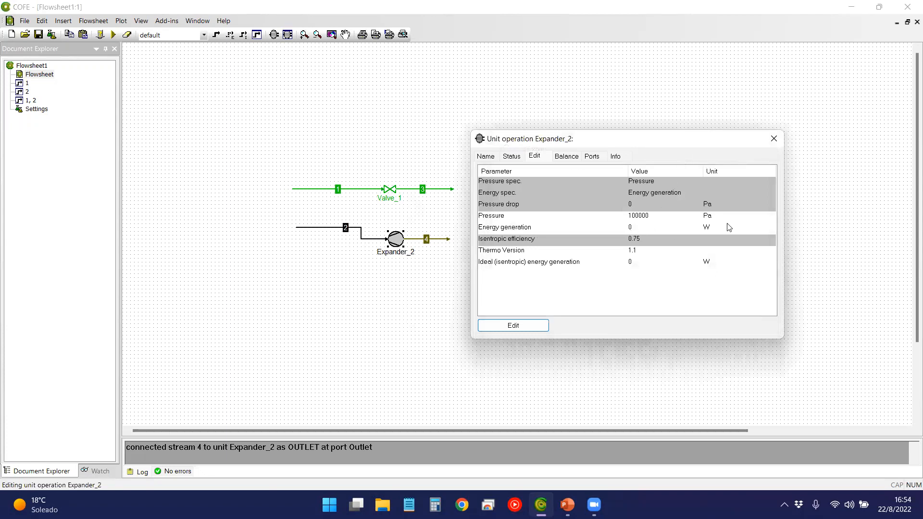
Set the expander's energy generation to 5000 kW and close its unit operation window.
{"action": "left_click", "coordinate": [712, 231]}
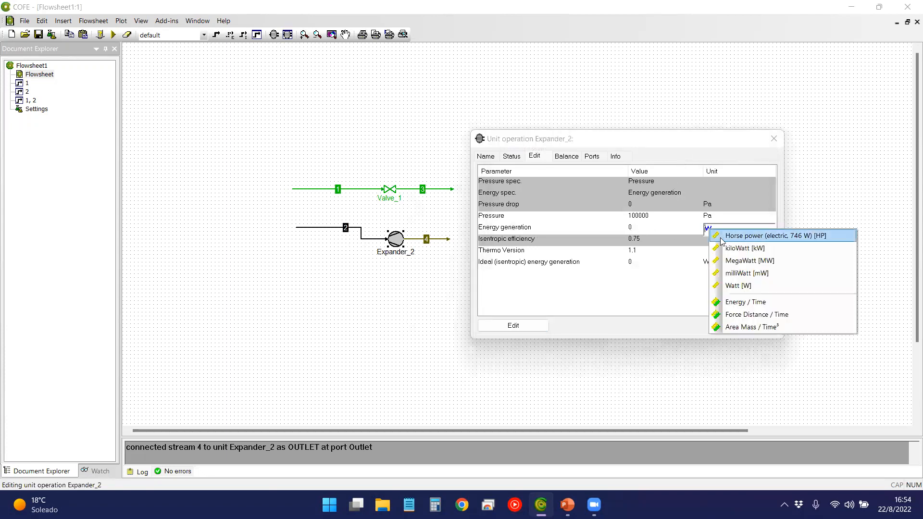
{"action": "left_click", "coordinate": [729, 248]}
{"action": "left_click", "coordinate": [636, 228]}
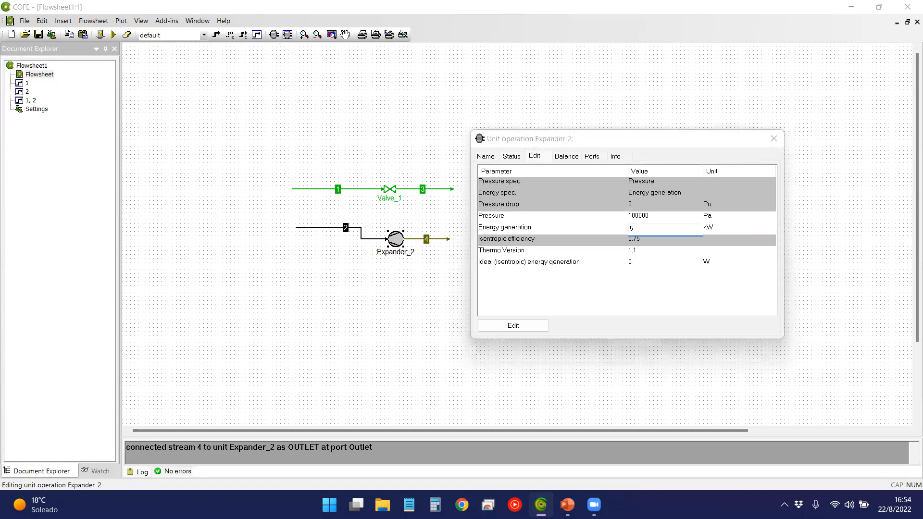
{"action": "key", "text": "Return"}
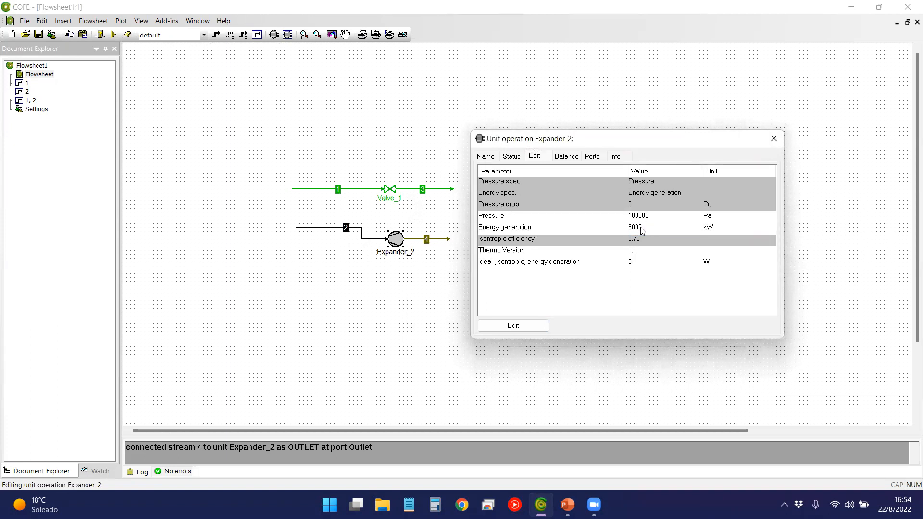
{"action": "left_click", "coordinate": [774, 139]}
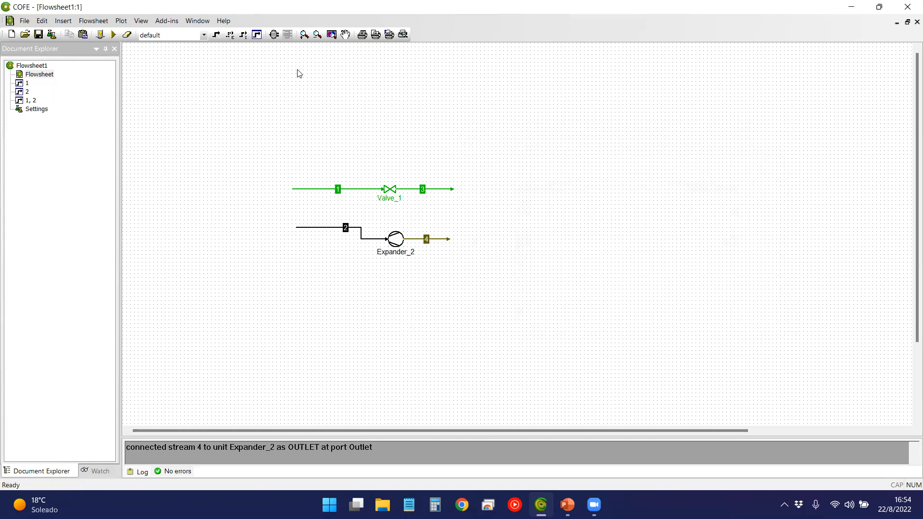
Solve the flowsheet and examine the temperature and phase fractions of the expander's outlet stream 4.
{"action": "mouse_move", "coordinate": [393, 238]}
{"action": "left_click", "coordinate": [114, 35]}
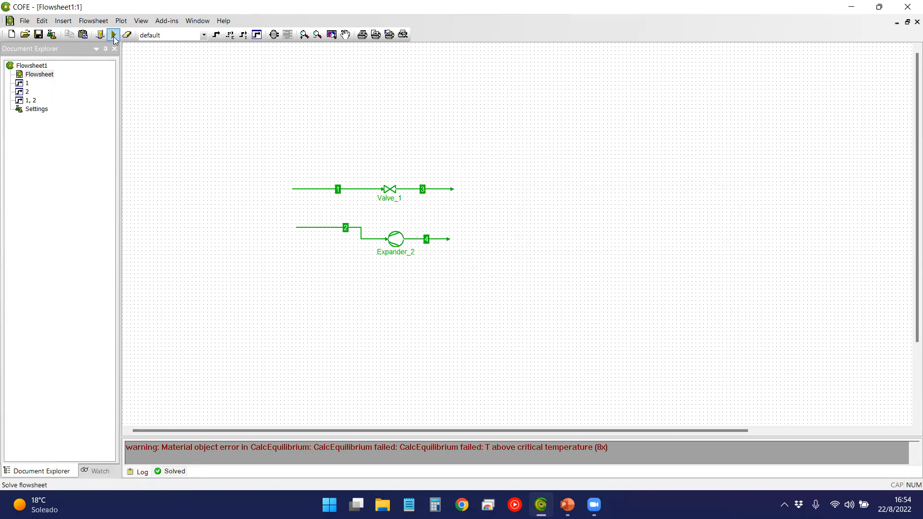
{"action": "mouse_move", "coordinate": [403, 239]}
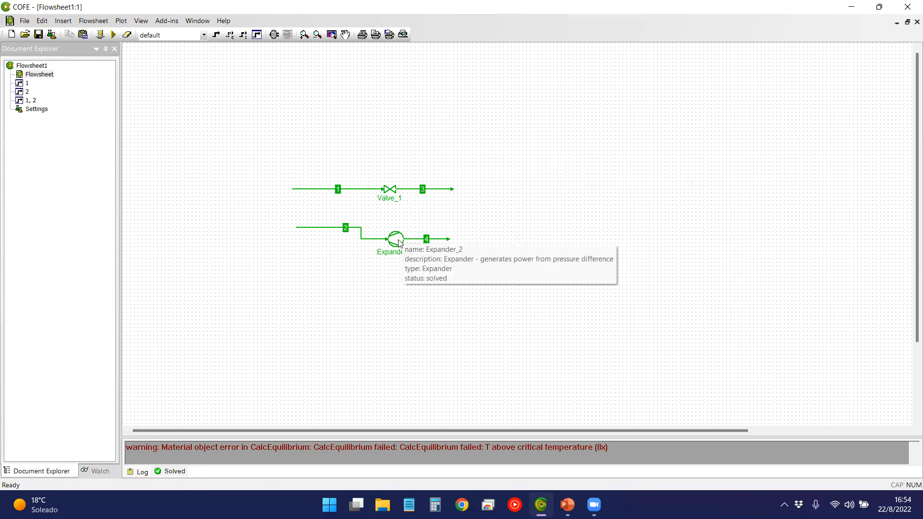
{"action": "mouse_move", "coordinate": [436, 242]}
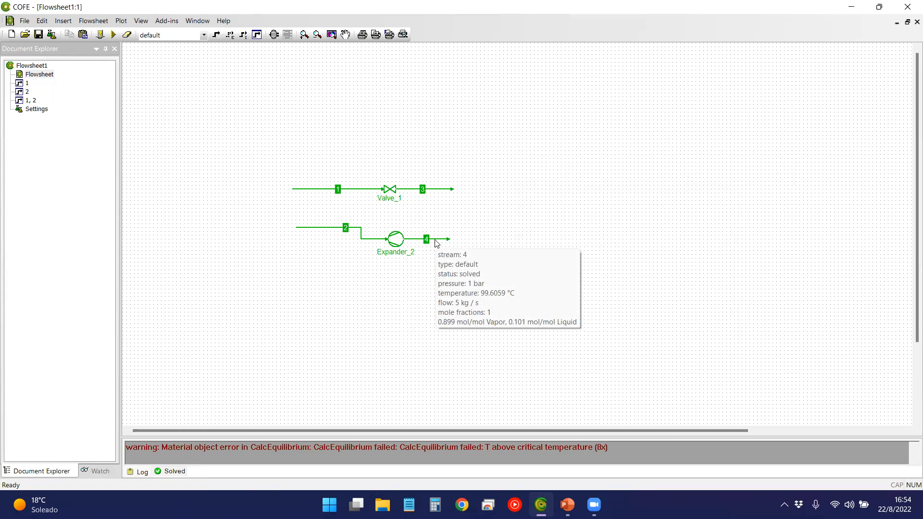
{"action": "double_click", "coordinate": [435, 239]}
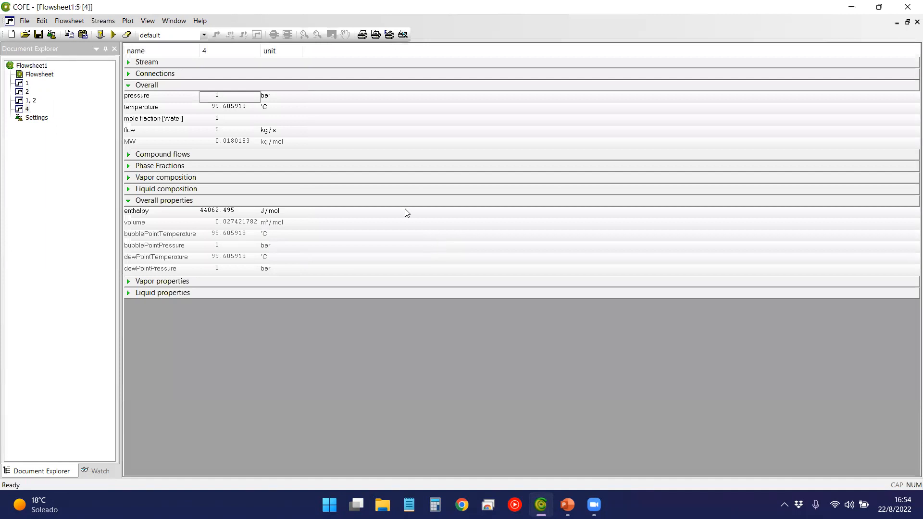
{"action": "left_click", "coordinate": [148, 167]}
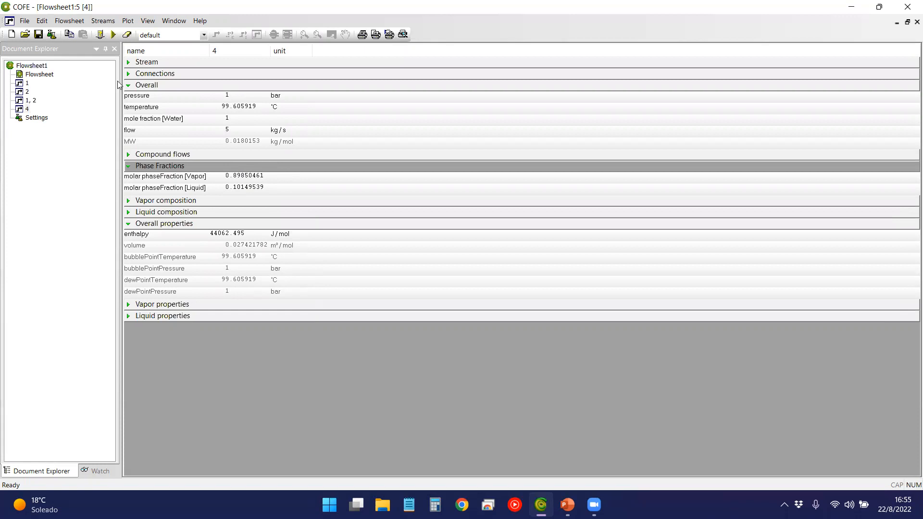
Switch to the PowerPoint slide show and reveal the outlet temperature result on the turbine expansion slide.
{"action": "mouse_move", "coordinate": [596, 505]}
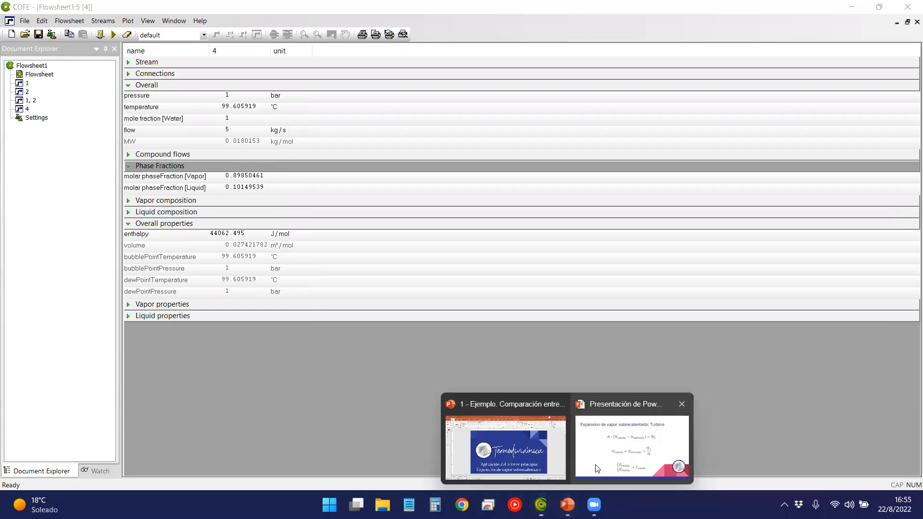
{"action": "left_click", "coordinate": [632, 440]}
{"action": "key", "text": "Right"}
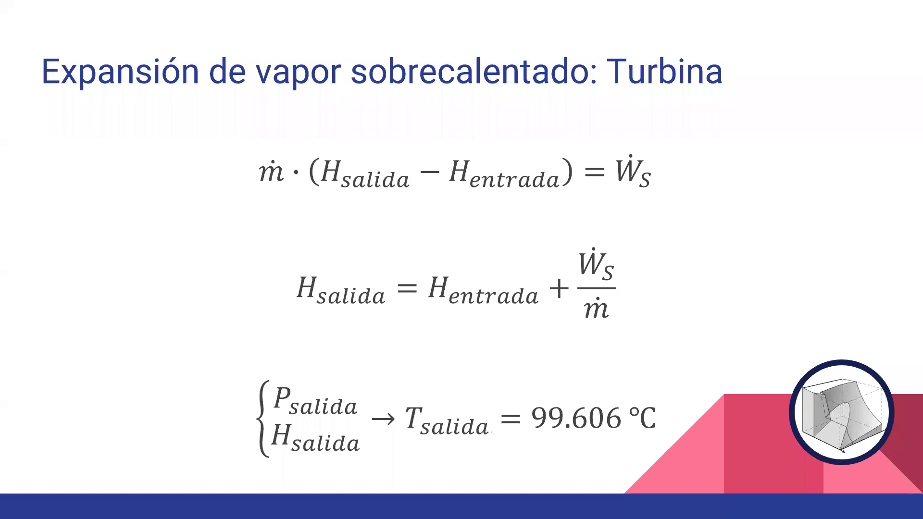